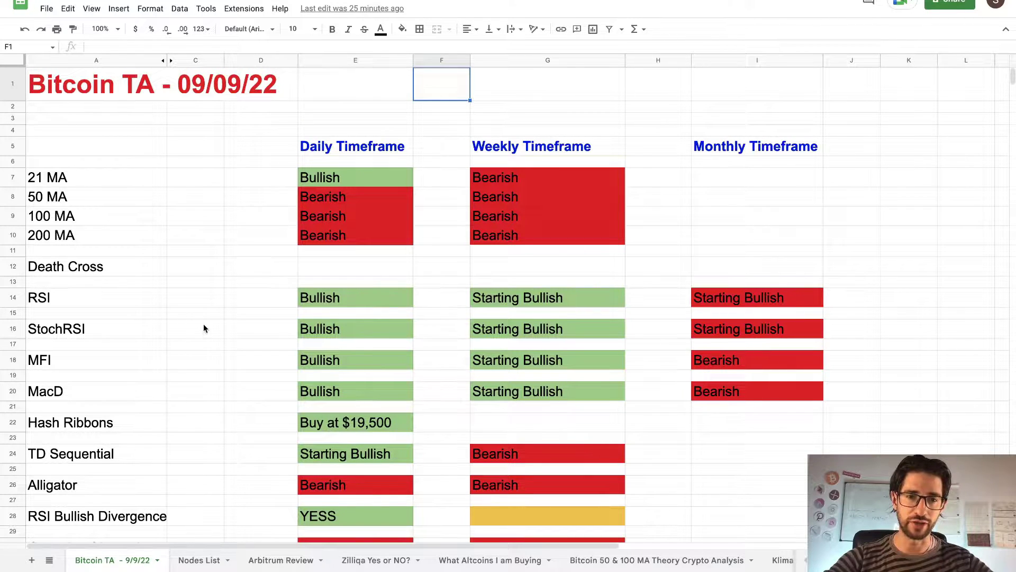
Review the Bitcoin TA indicator table and the daily, weekly and monthly notes, ending on the Weekly Timeframe heading.
scroll(203, 328, "down", 7)
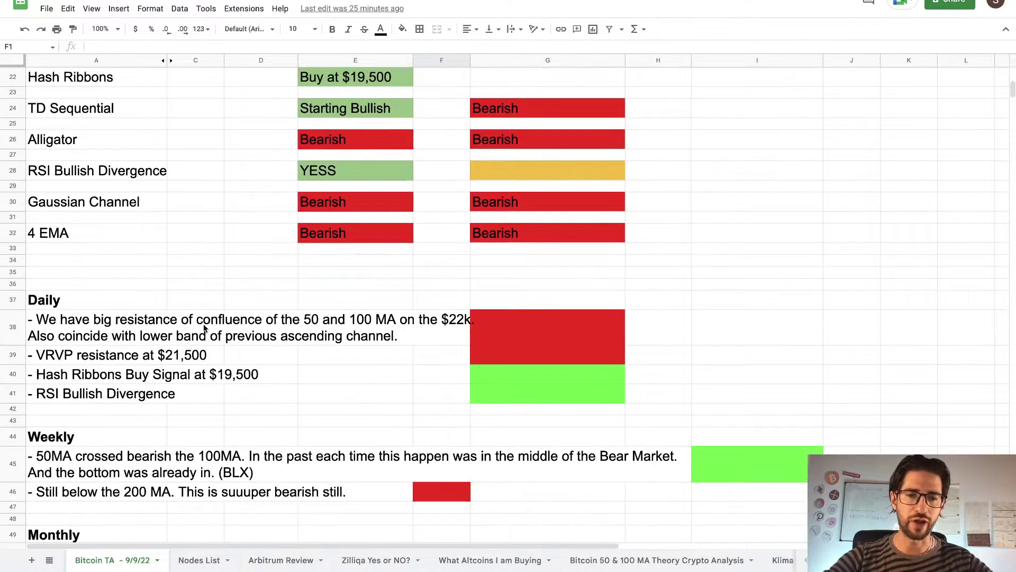
scroll(203, 328, "down", 3)
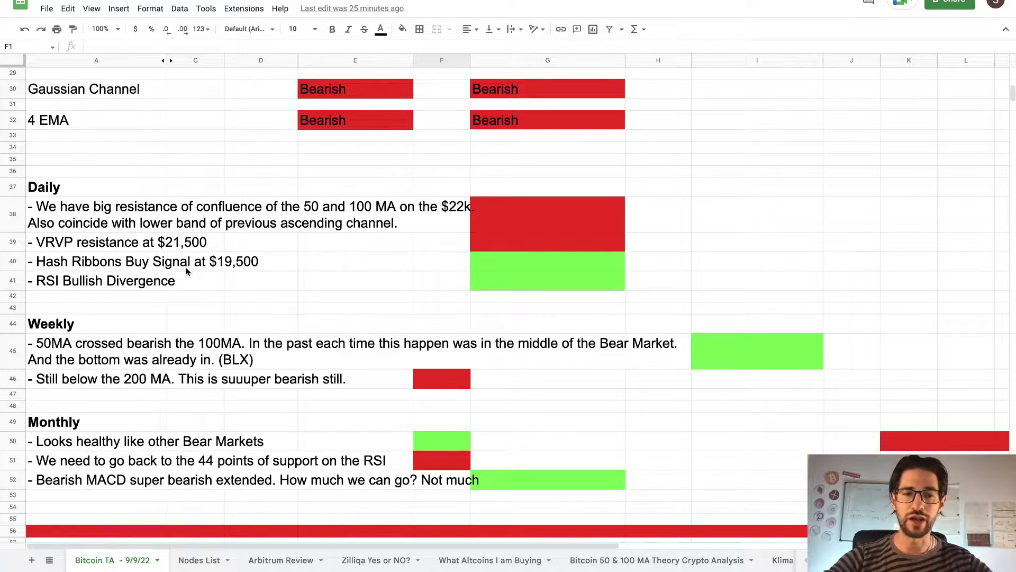
scroll(186, 267, "down", 6)
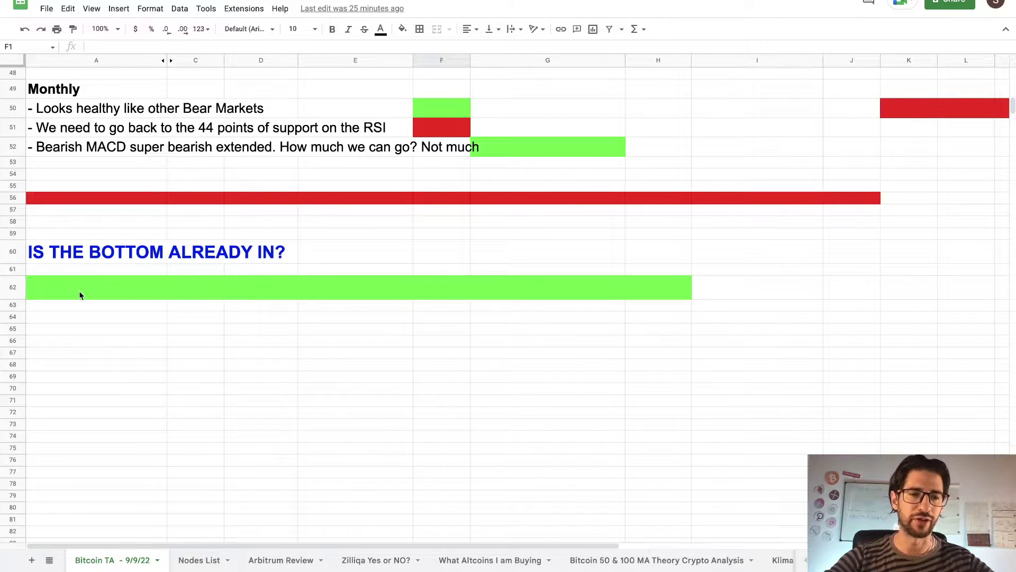
scroll(262, 309, "up", 10)
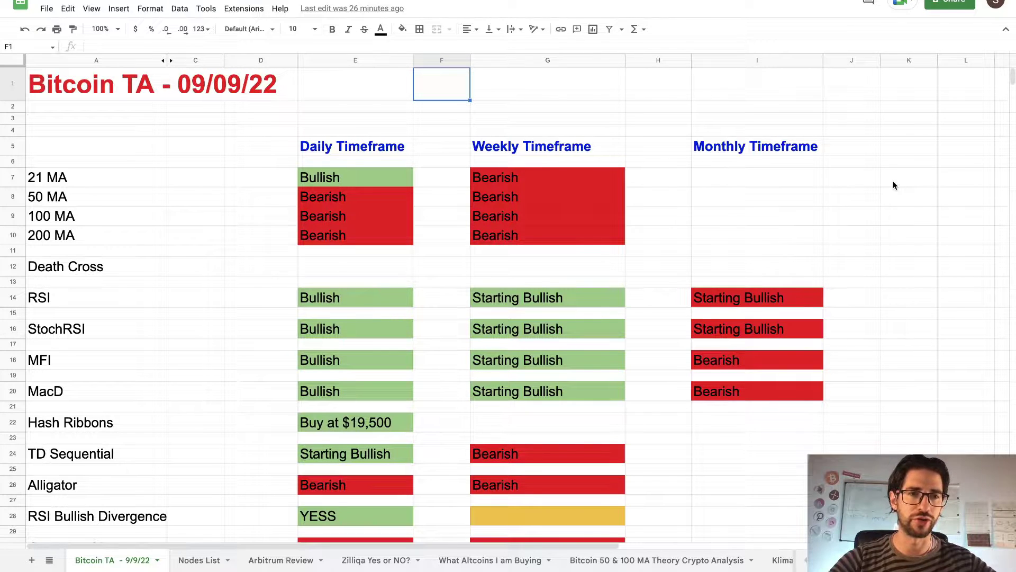
key("super+Tab")
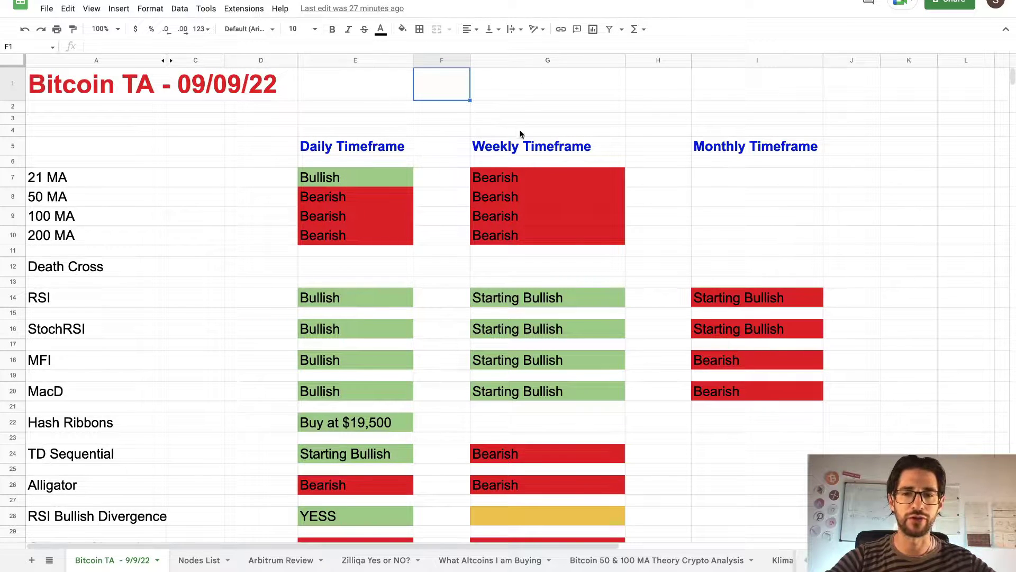
left_click(528, 147)
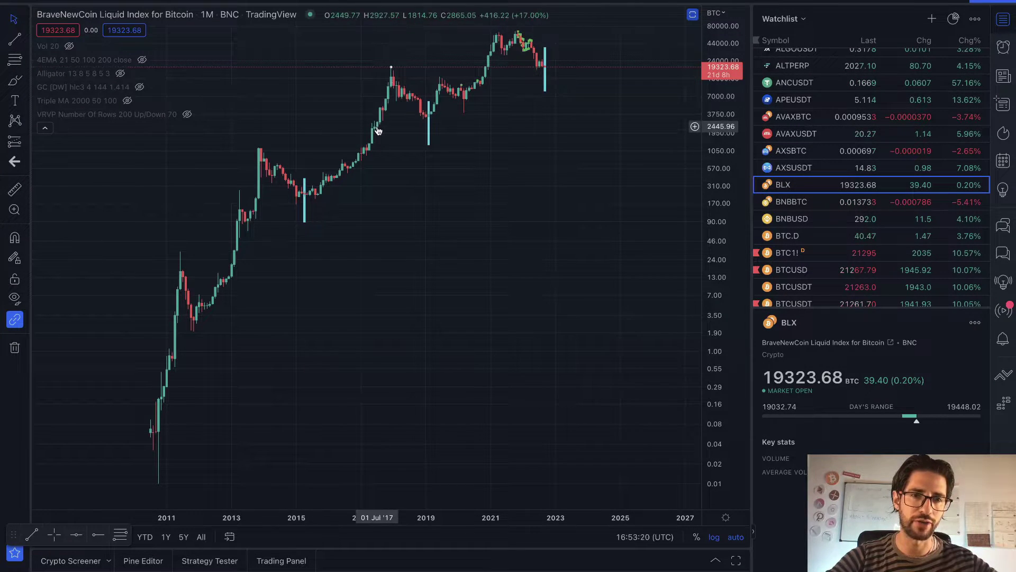
In TradingView, enlarge the RSI pane of the monthly BLX chart and examine its lows against the horizontal support line.
double_click(452, 192)
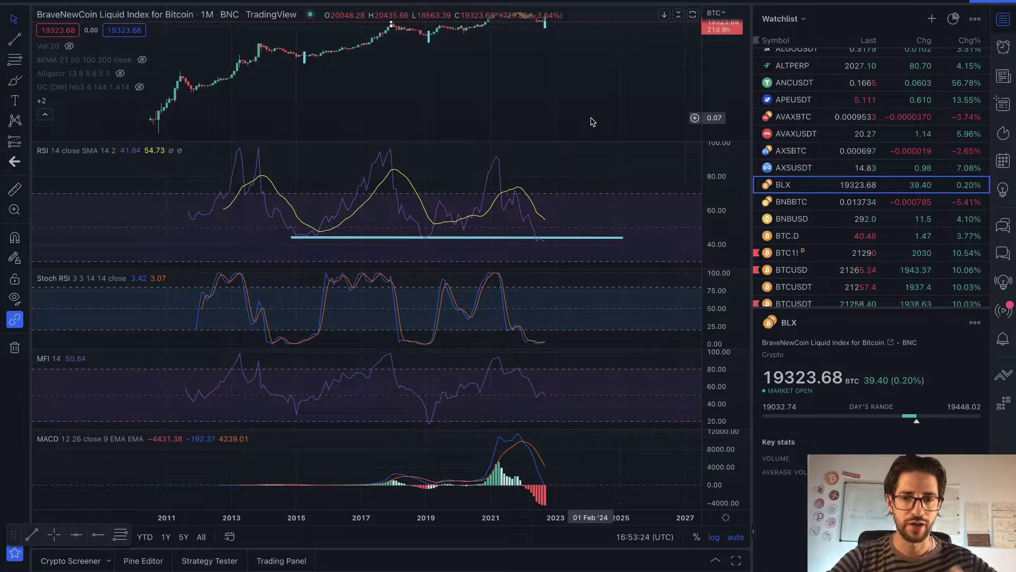
double_click(584, 225)
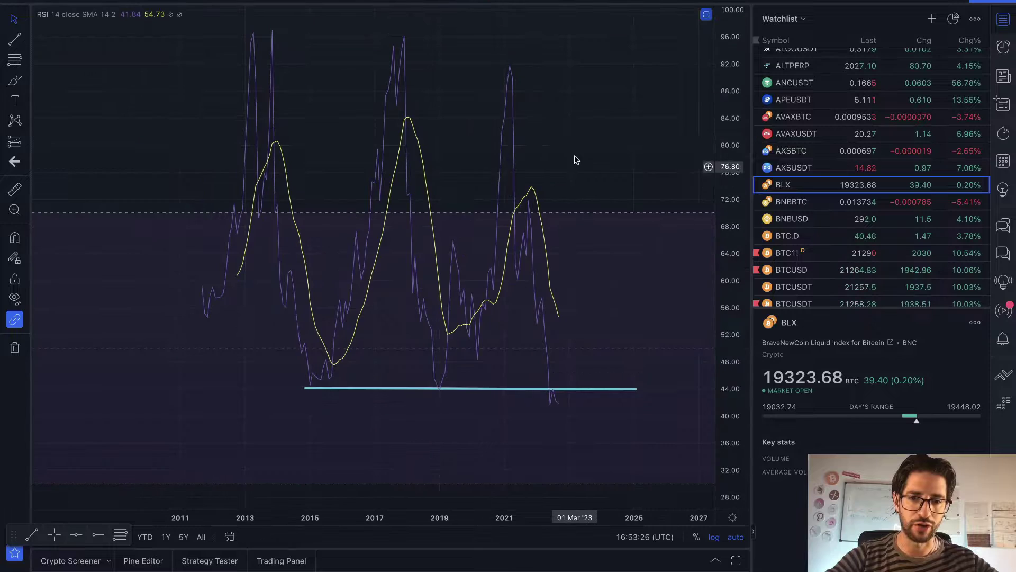
scroll(575, 141, "down", 3)
scroll(576, 141, "up", 4)
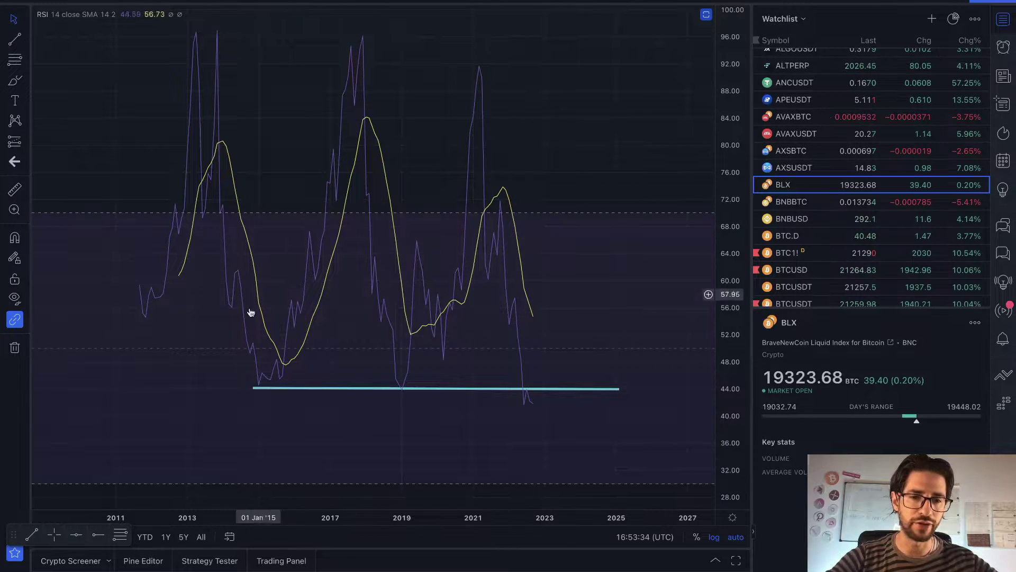
left_click(261, 389)
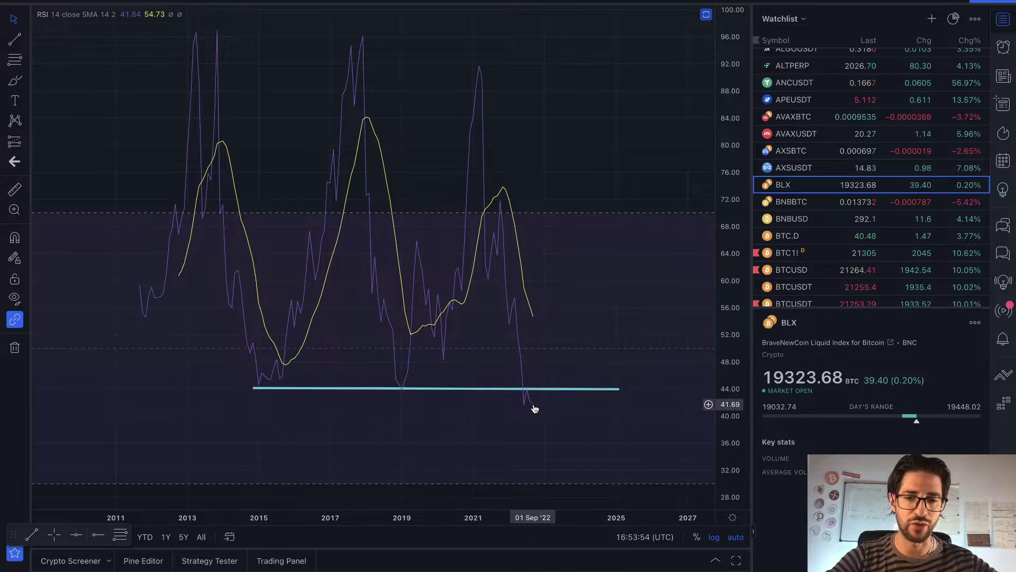
scroll(535, 408, "up", 5)
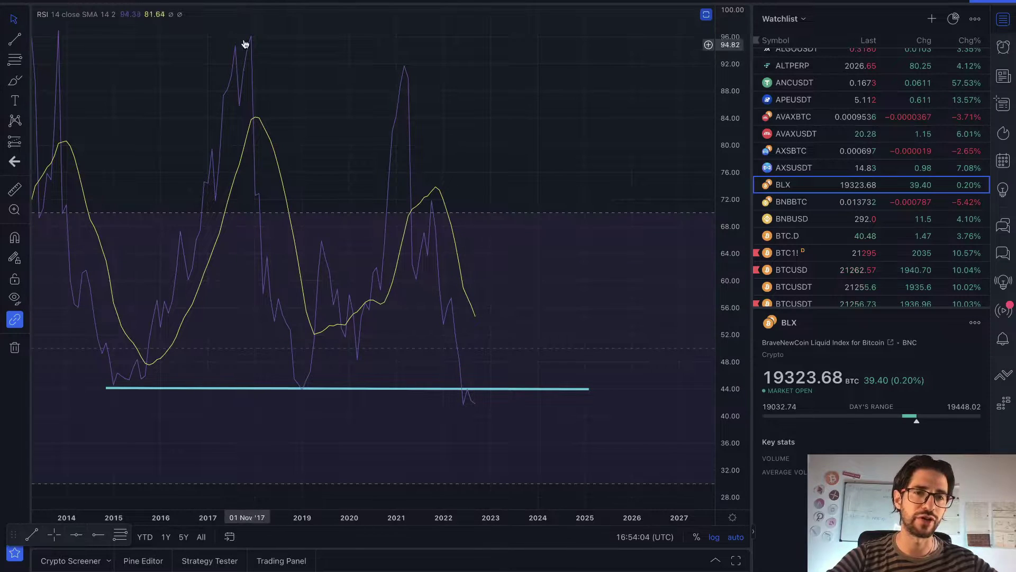
Switch to Google Sheets and read the Monthly notes on other bear markets and the 44-point RSI support.
key("alt+Tab")
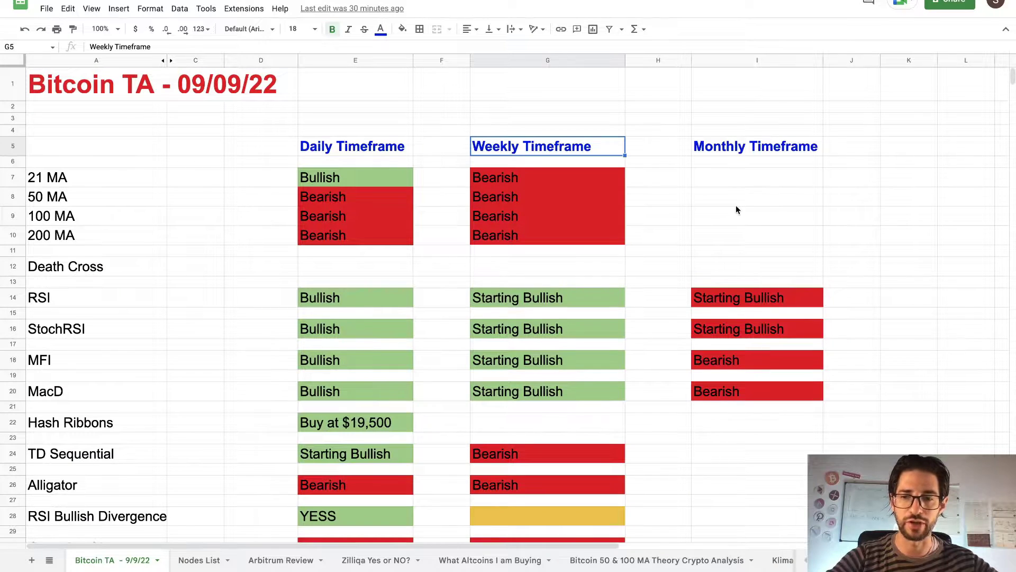
scroll(735, 207, "down", 10)
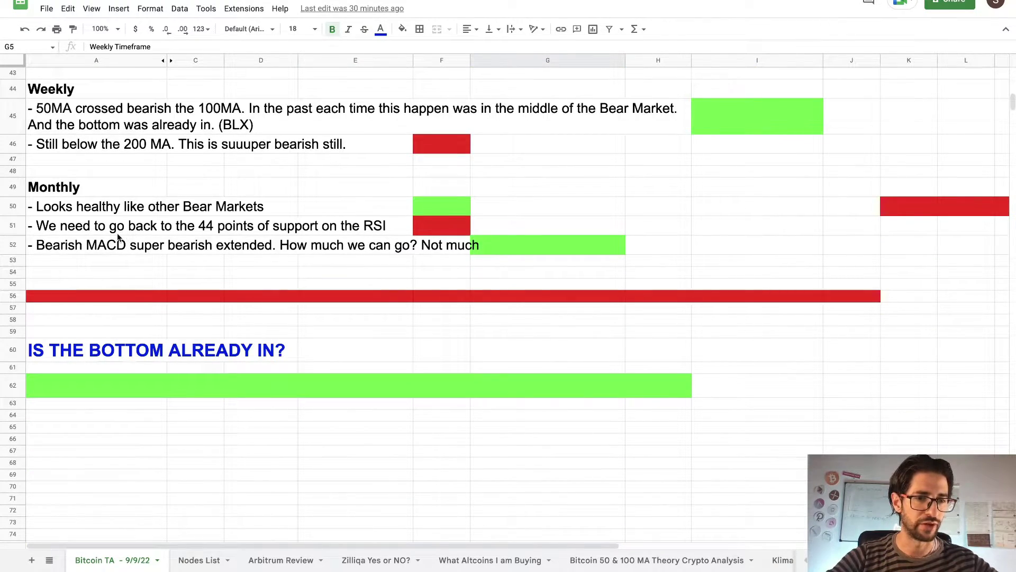
left_click(62, 206)
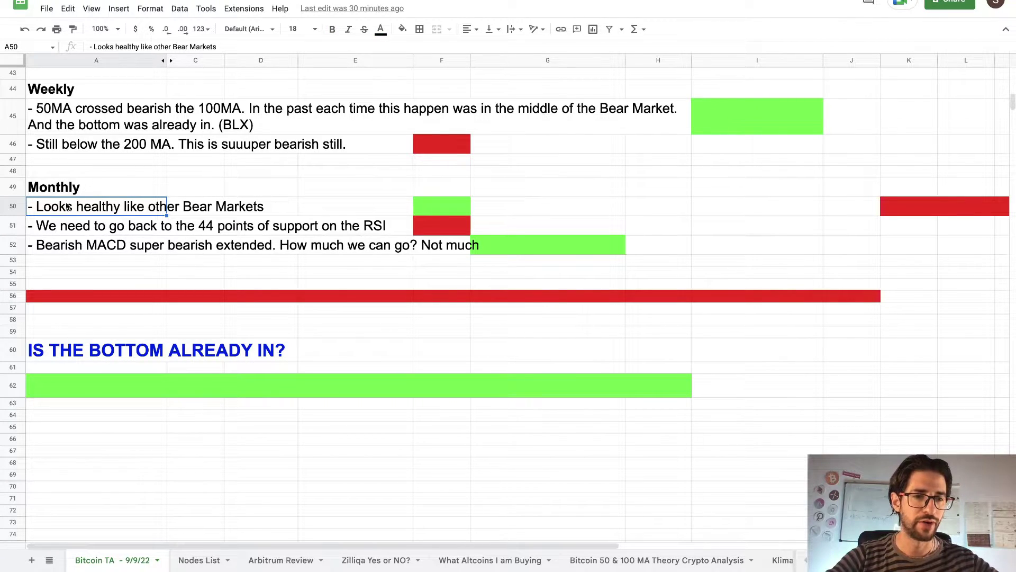
left_click(62, 227)
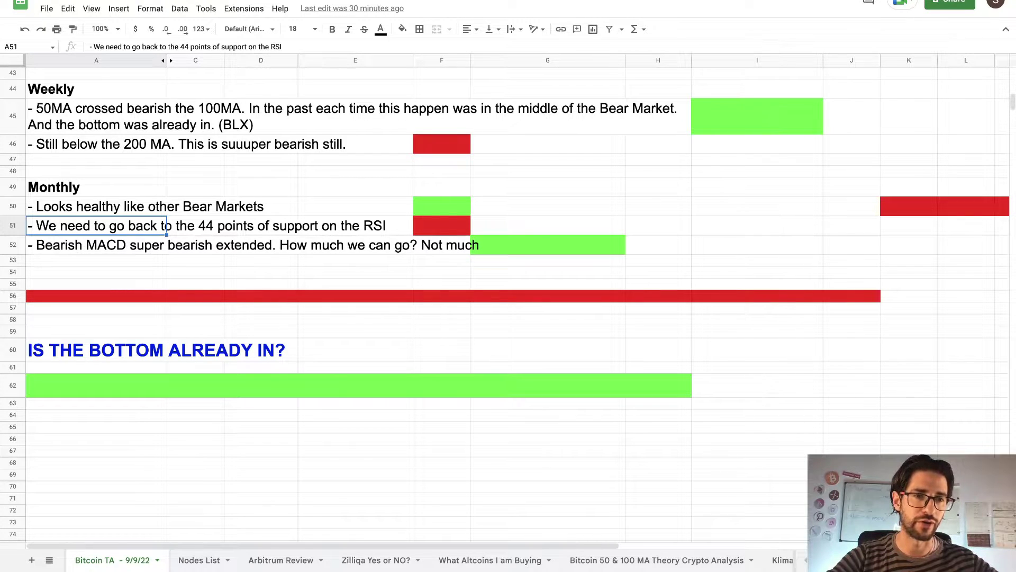
Return to the TradingView chart, restore the multi-pane view from the enlarged RSI and compare the monthly indicators across past cycles.
key("ctrl+Tab")
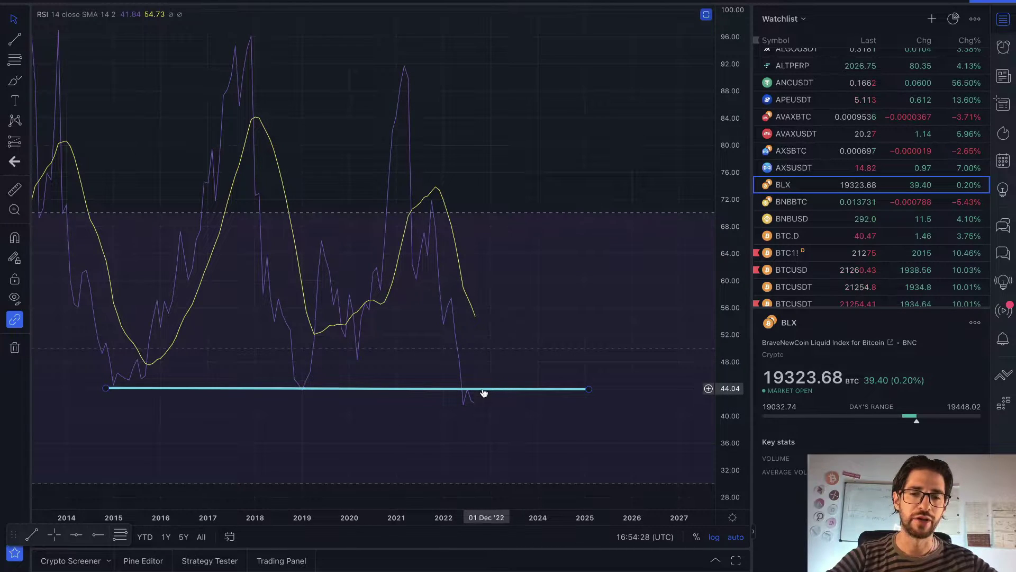
double_click(520, 202)
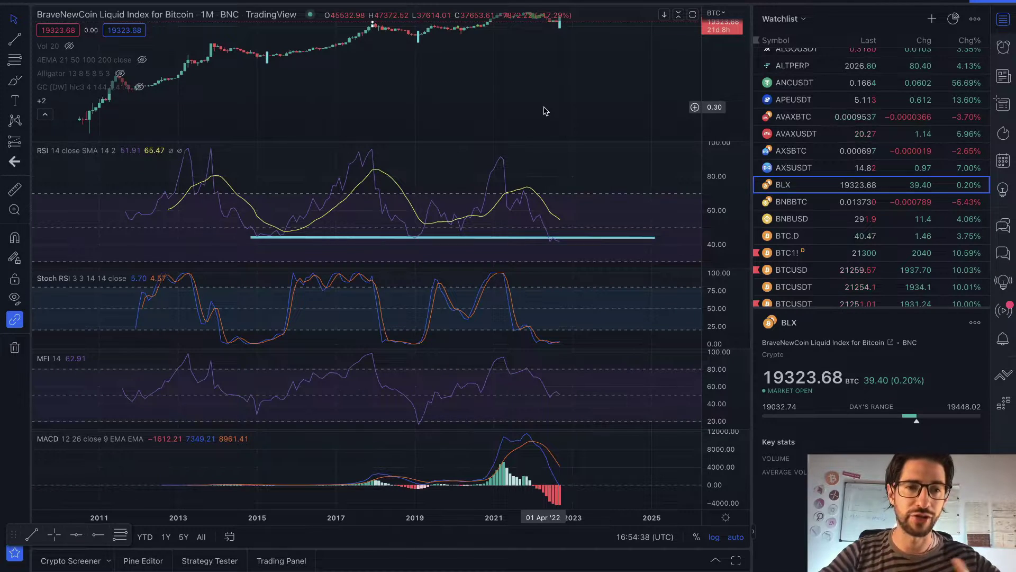
scroll(545, 110, "down", 2)
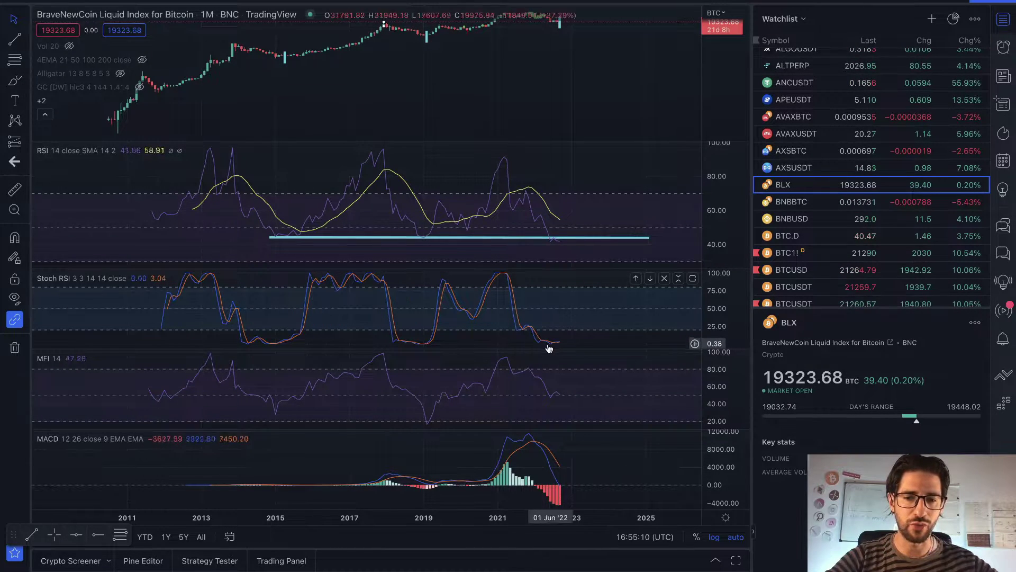
scroll(560, 348, "up", 2)
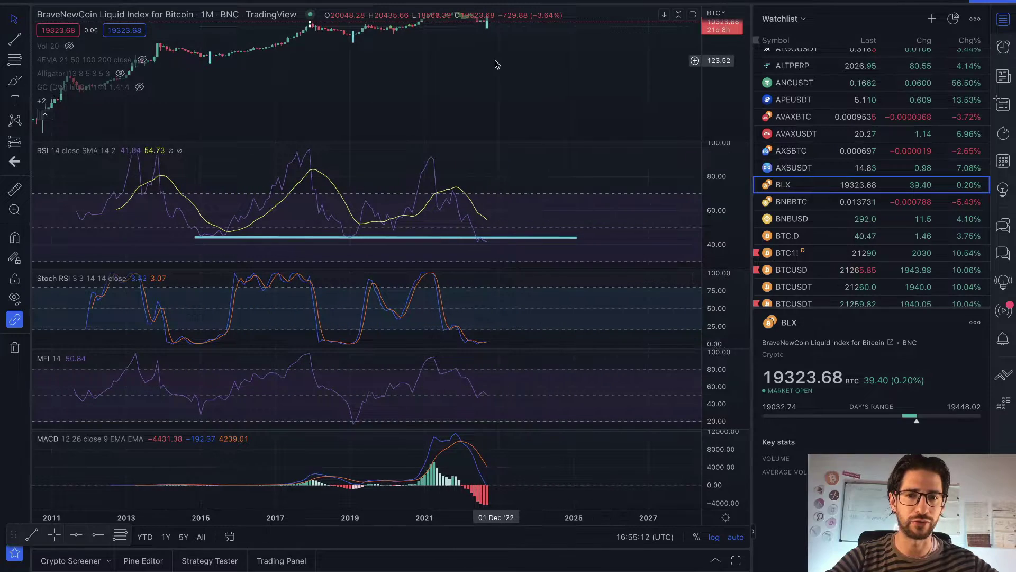
scroll(497, 65, "up", 2)
scroll(497, 65, "down", 2)
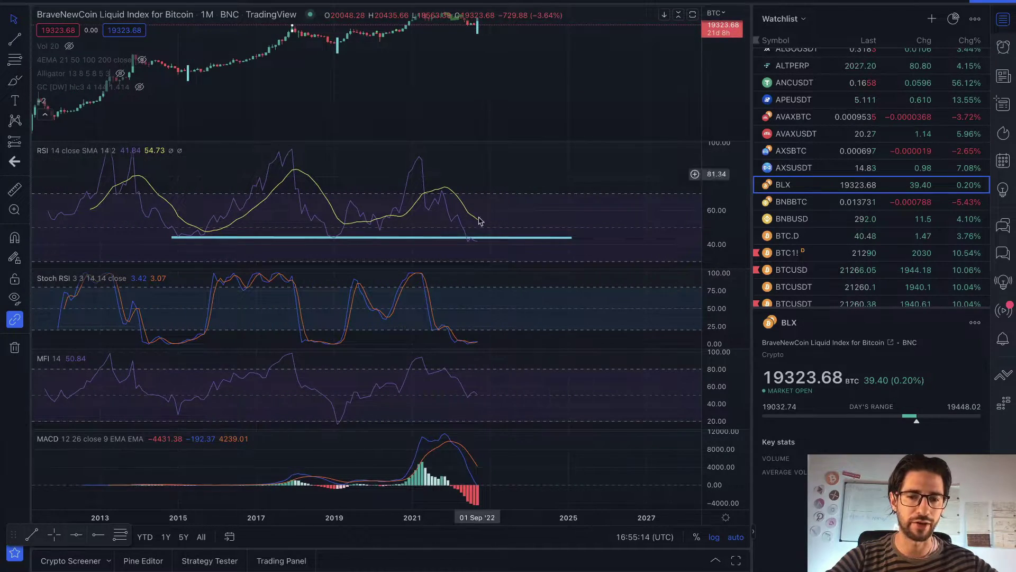
Enlarge the Stoch RSI pane to examine its previous cycle lows, then restore all the indicator panes.
double_click(525, 345)
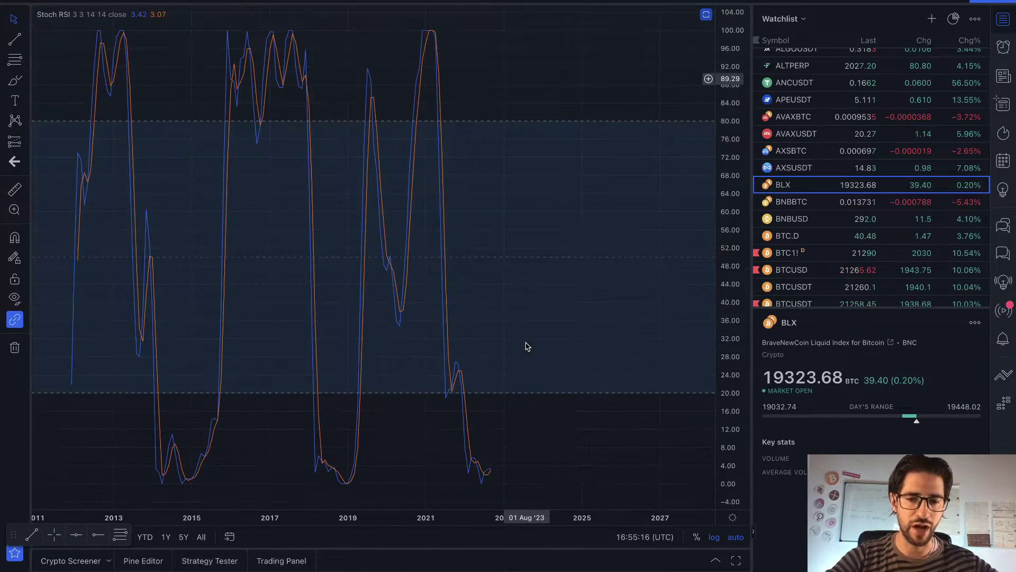
scroll(518, 427, "up", 1)
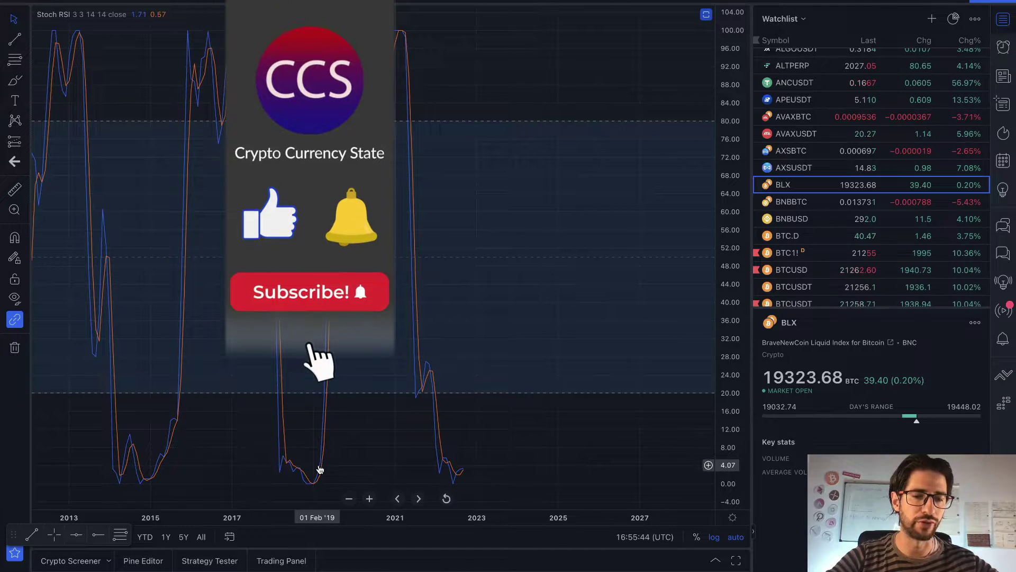
double_click(538, 447)
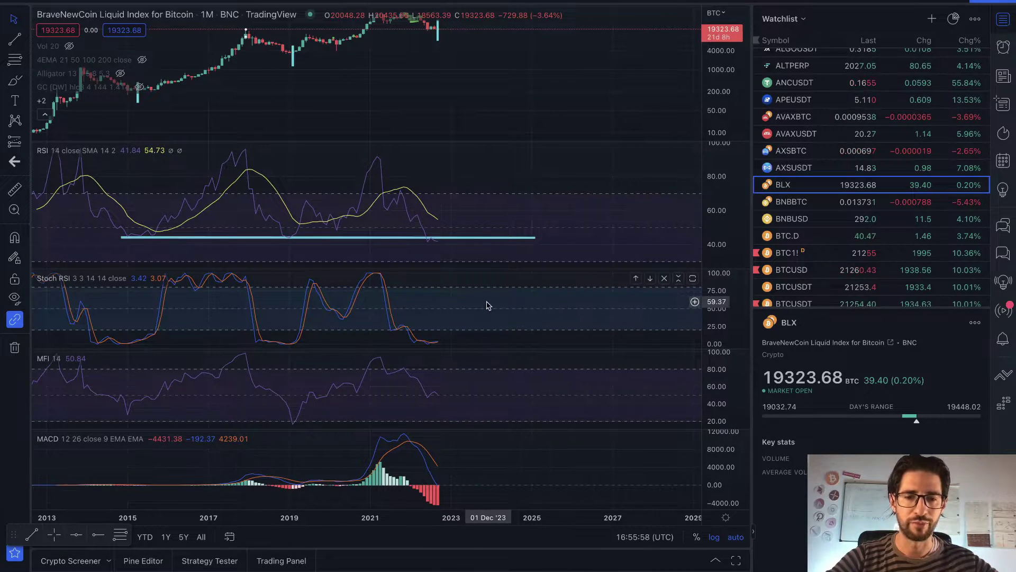
Compare the monthly indicators across cycles, examine the MACD pane enlarged, and restore the full chart layout.
scroll(484, 302, "left", 3)
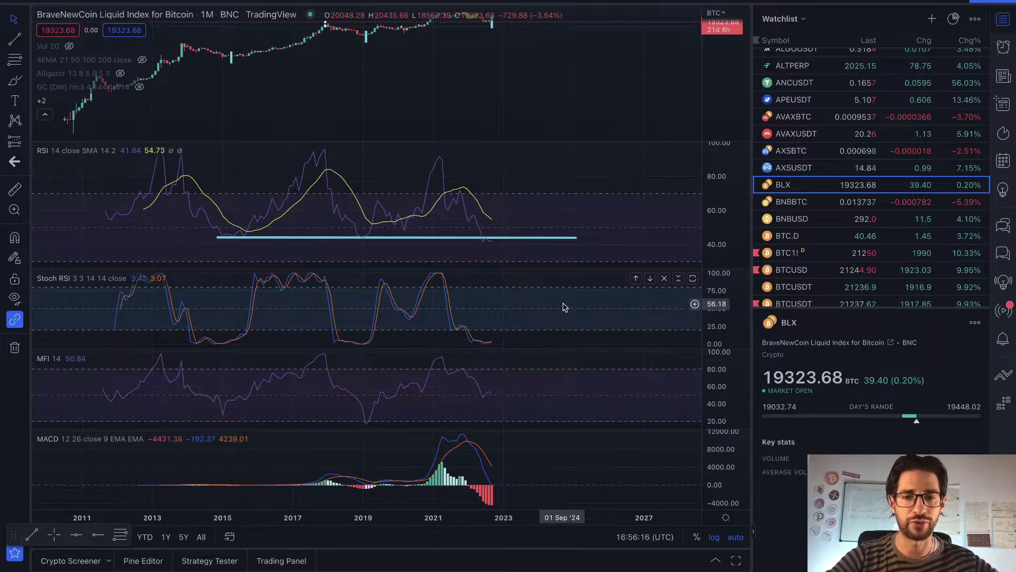
scroll(563, 307, "right", 5)
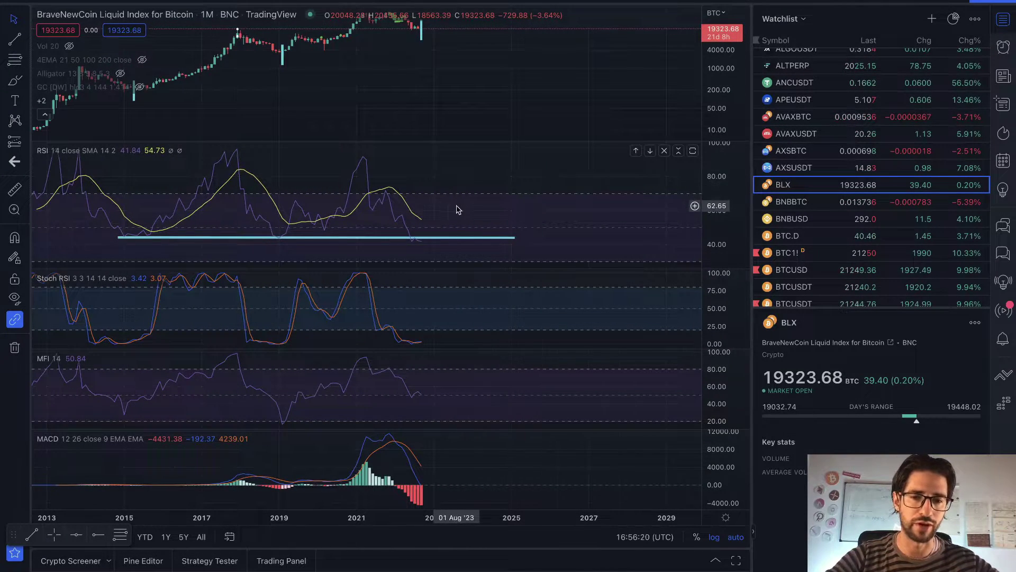
scroll(458, 206, "left", 5)
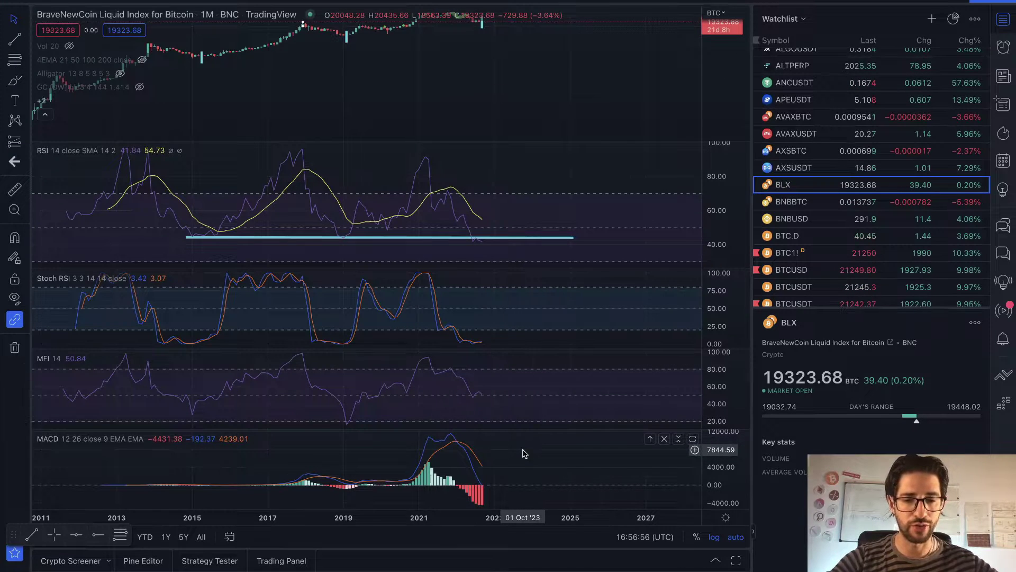
double_click(498, 464)
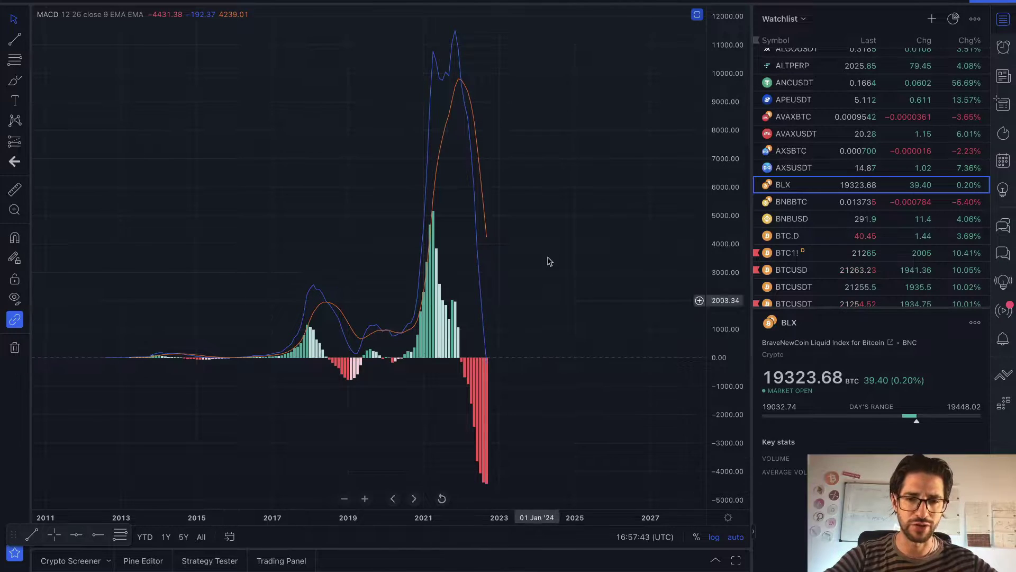
double_click(566, 208)
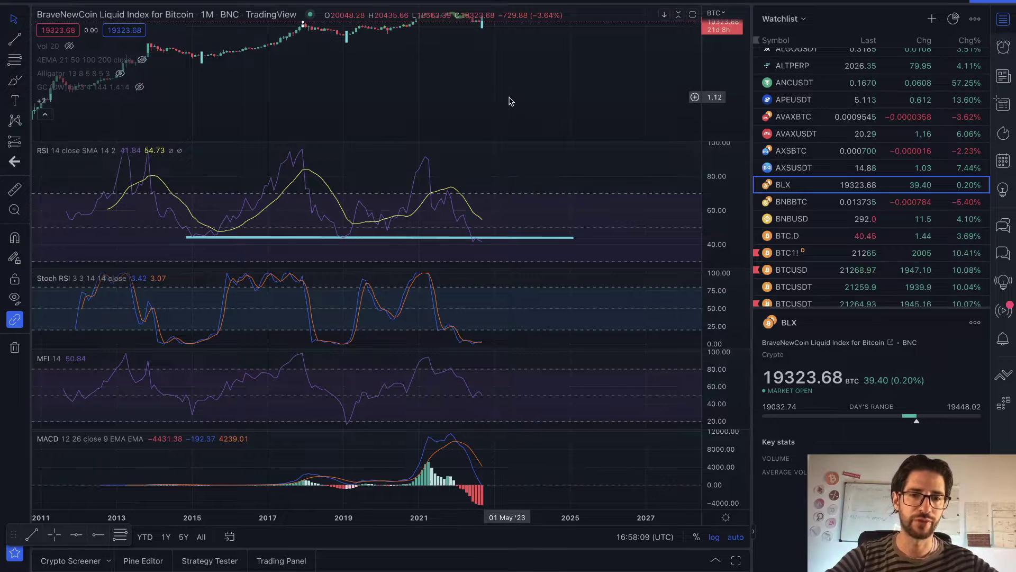
Switch to Google Sheets and review the monthly bearish MACD note together with its green rating cell.
key("alt+Tab")
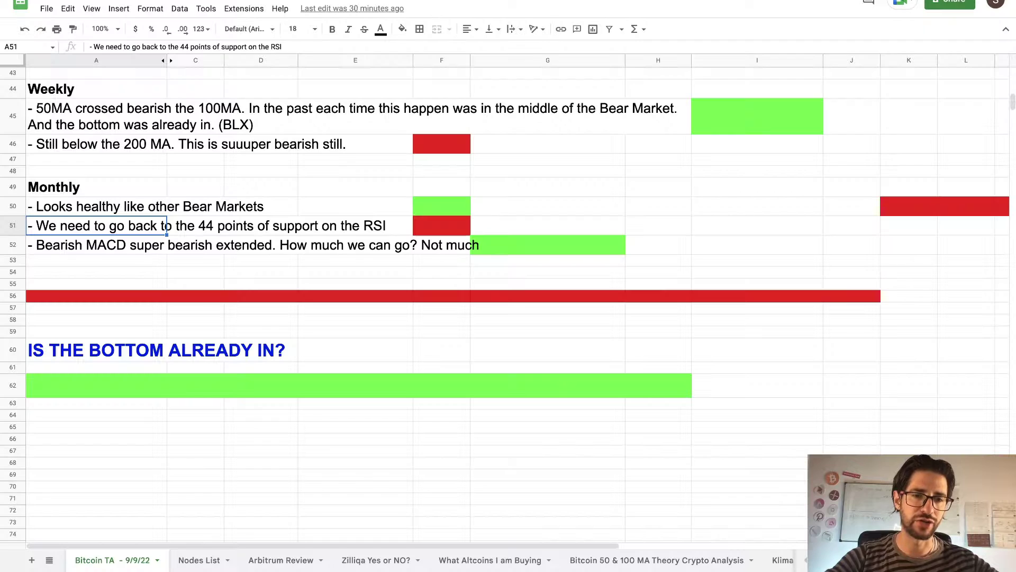
left_click(85, 247)
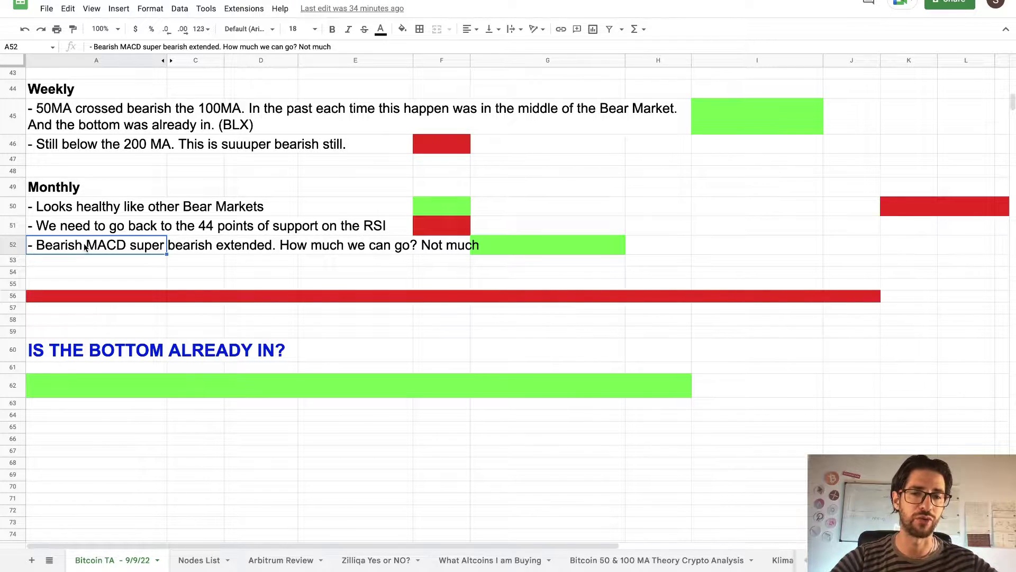
left_click(511, 245)
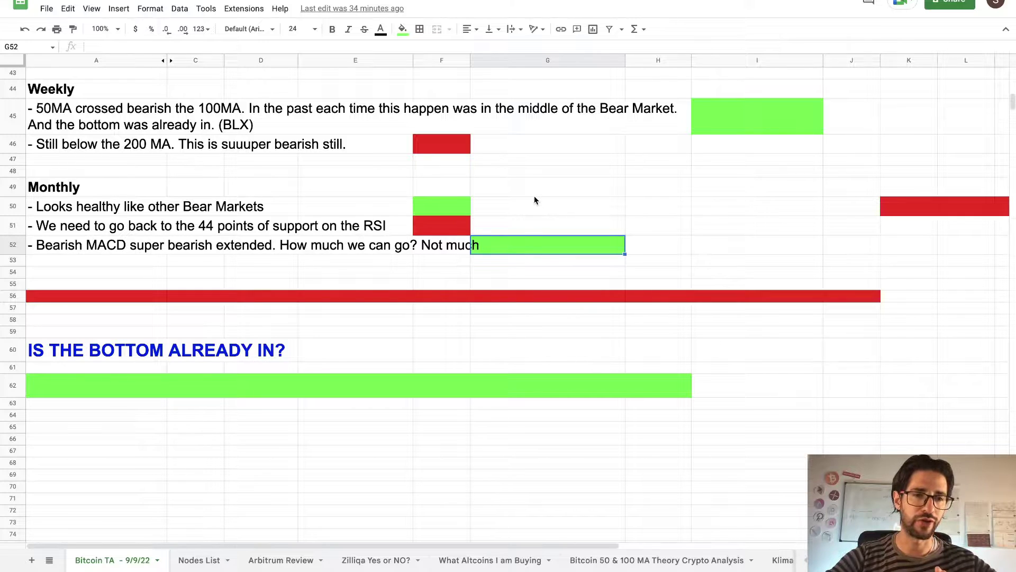
Review the weekly RSI rating in the indicator table and go back down to the daily, weekly and monthly notes.
scroll(534, 200, "up", 15)
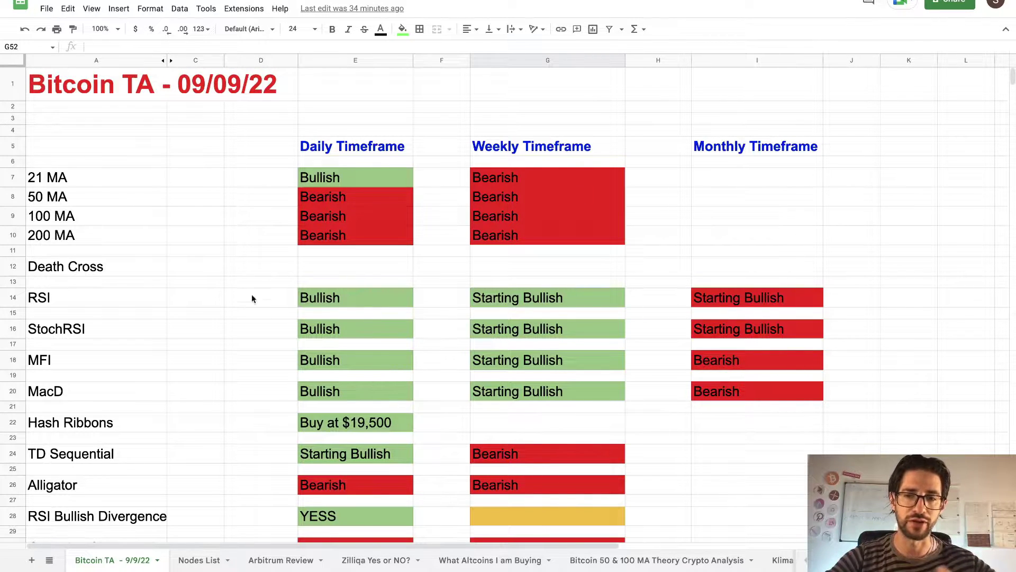
left_click(579, 305)
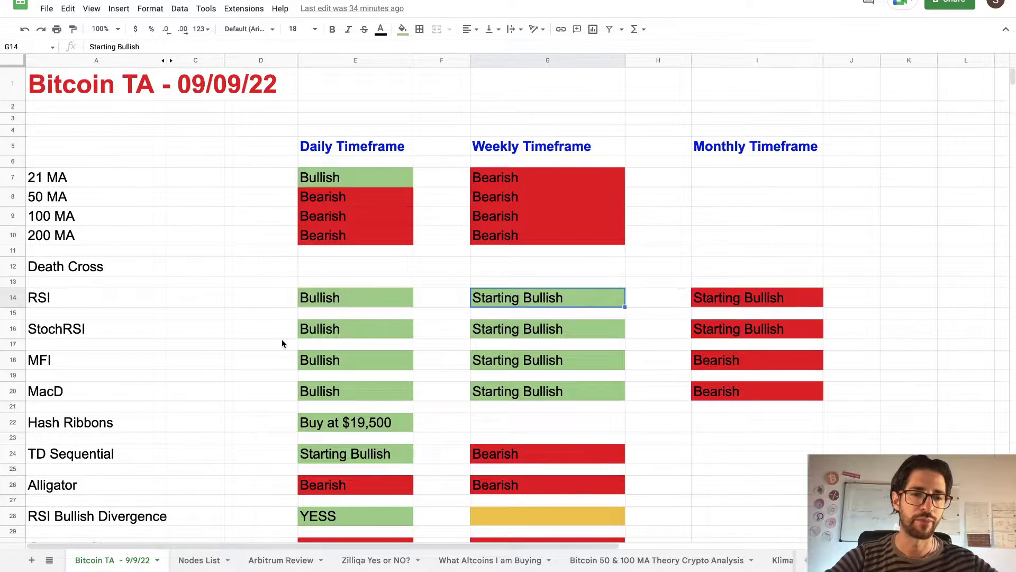
scroll(281, 343, "down", 3)
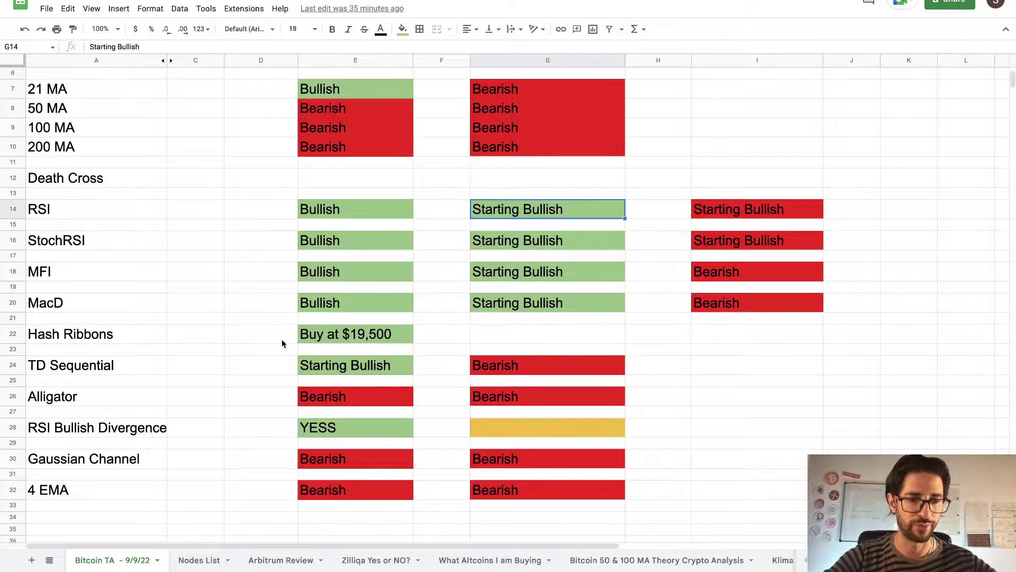
scroll(281, 341, "down", 10)
scroll(282, 343, "down", 1)
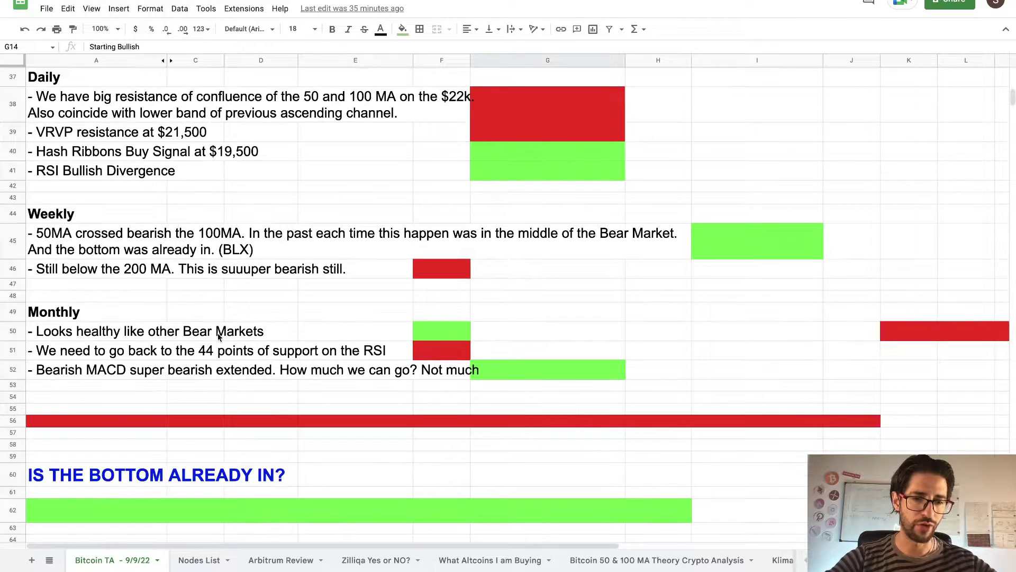
Select the rating cell for the monthly RSI note, view the weekly BLX chart, and return to the sheet's moving average ratings.
left_click(426, 351)
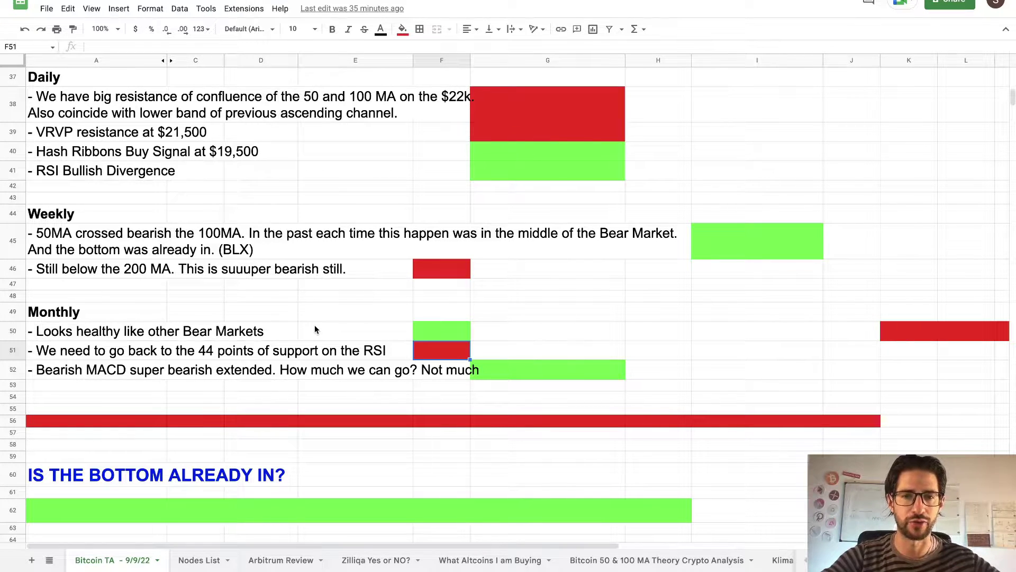
key("super+Tab")
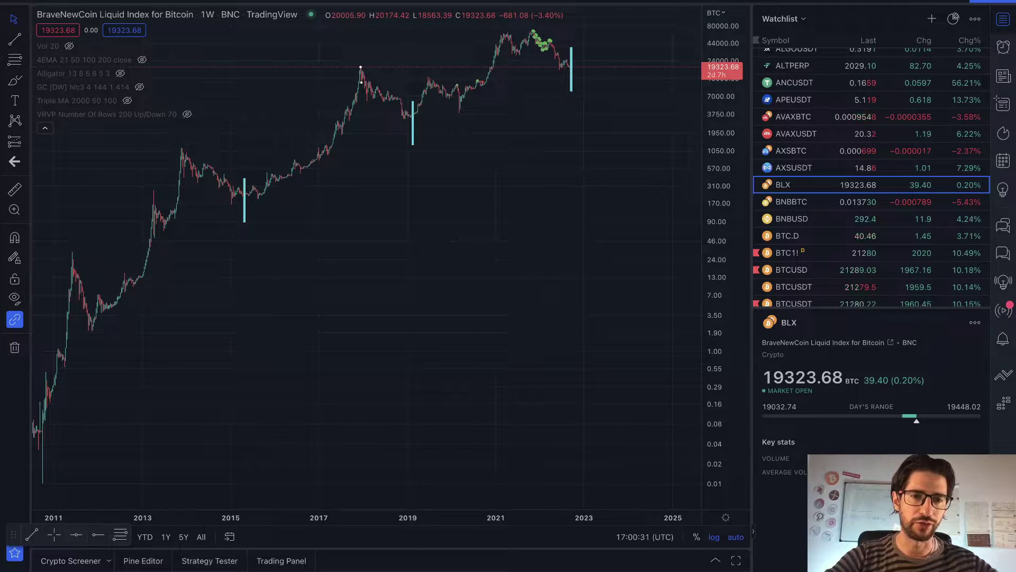
key("alt+Tab")
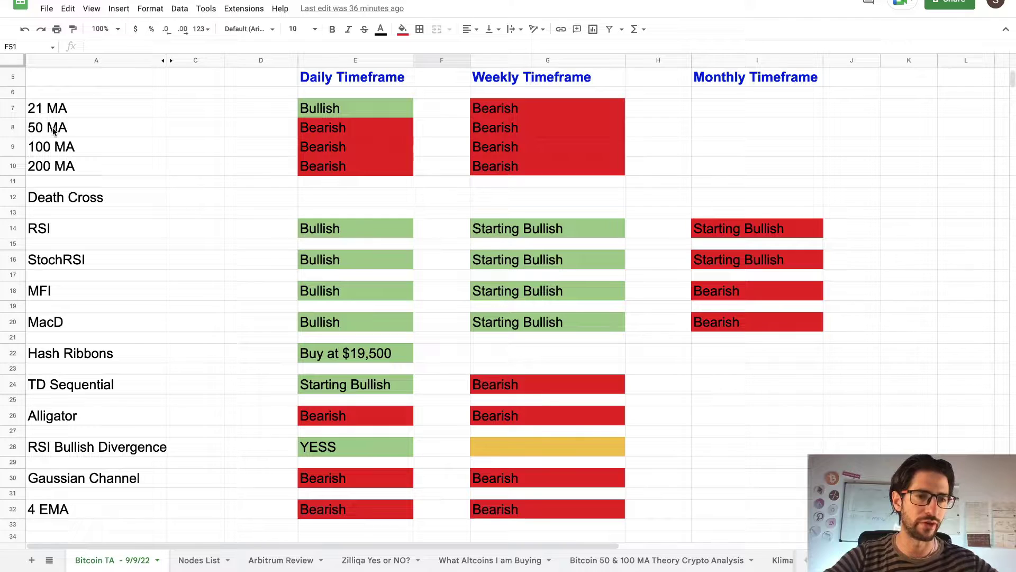
Compare weekly BLX price with the 50, 100 and 200 MAs across cycles in TradingView, and select the sheet's weekly 200 MA note.
key("ctrl+Tab")
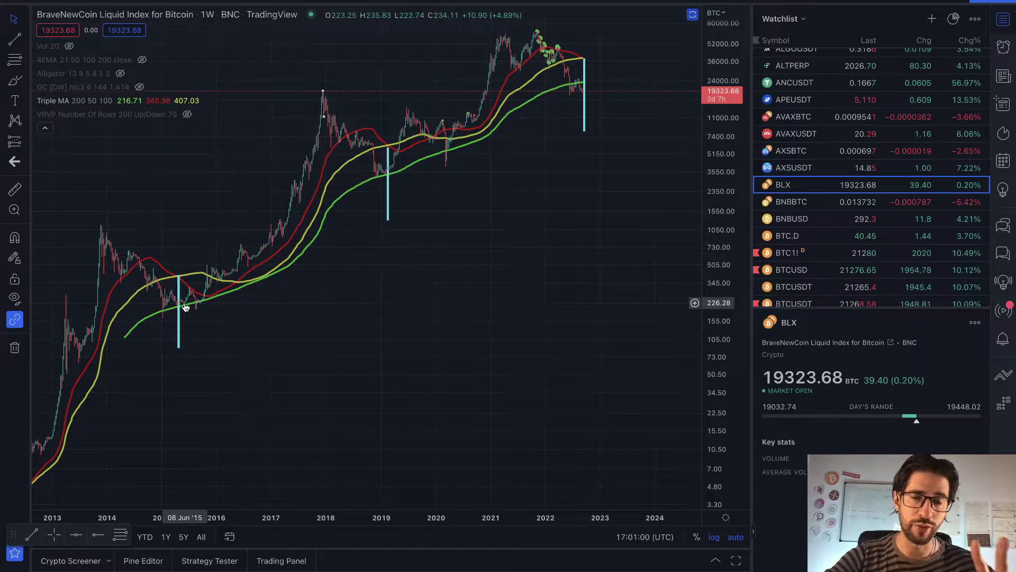
scroll(174, 308, "down", 2)
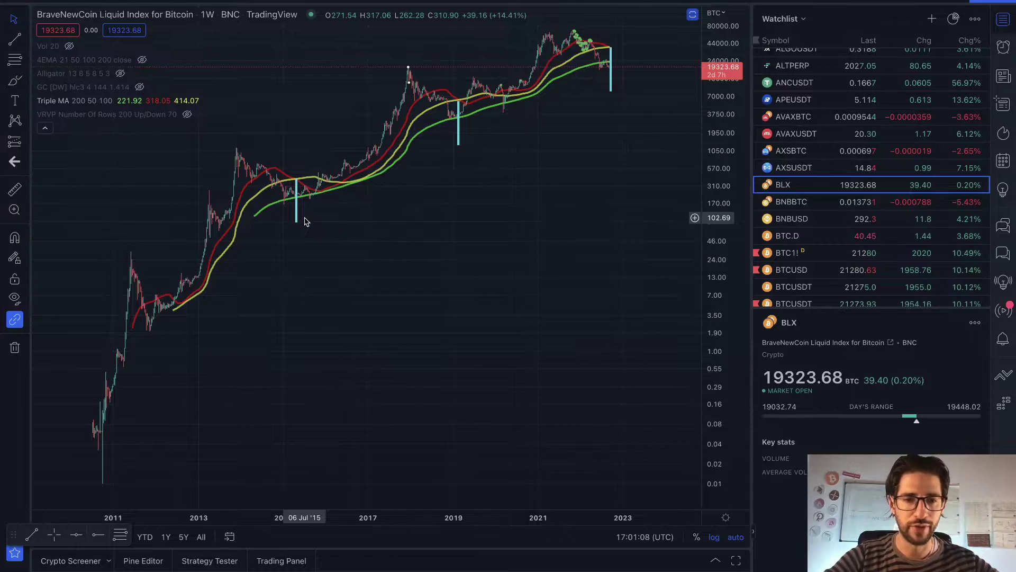
scroll(305, 221, "up", 5)
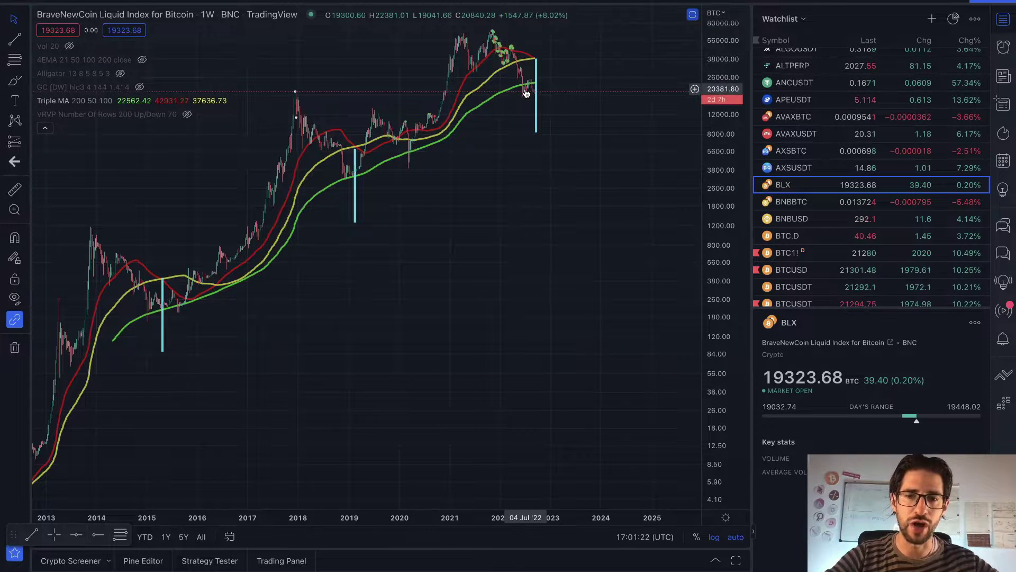
scroll(525, 93, "up", 3)
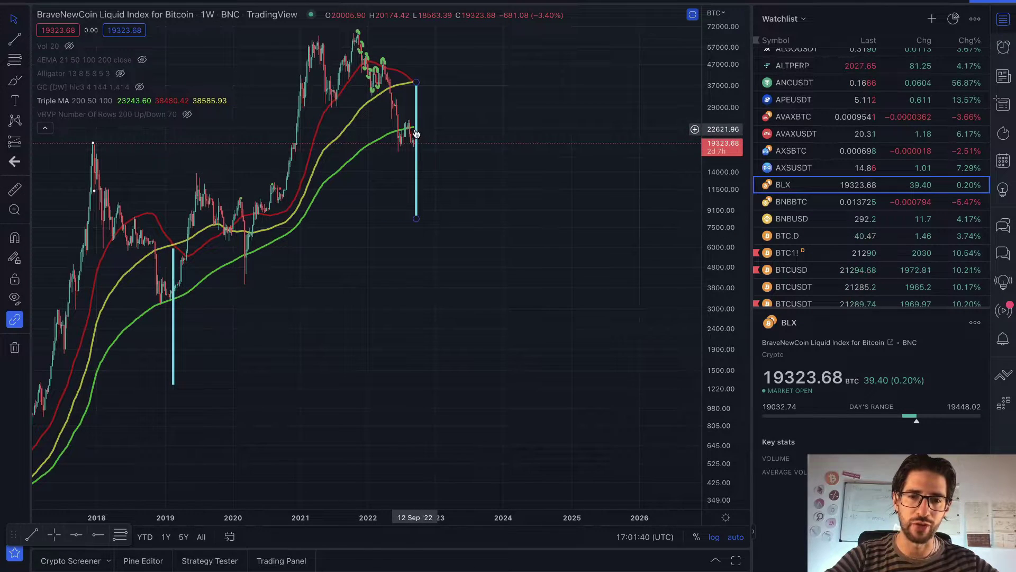
scroll(465, 227, "down", 3)
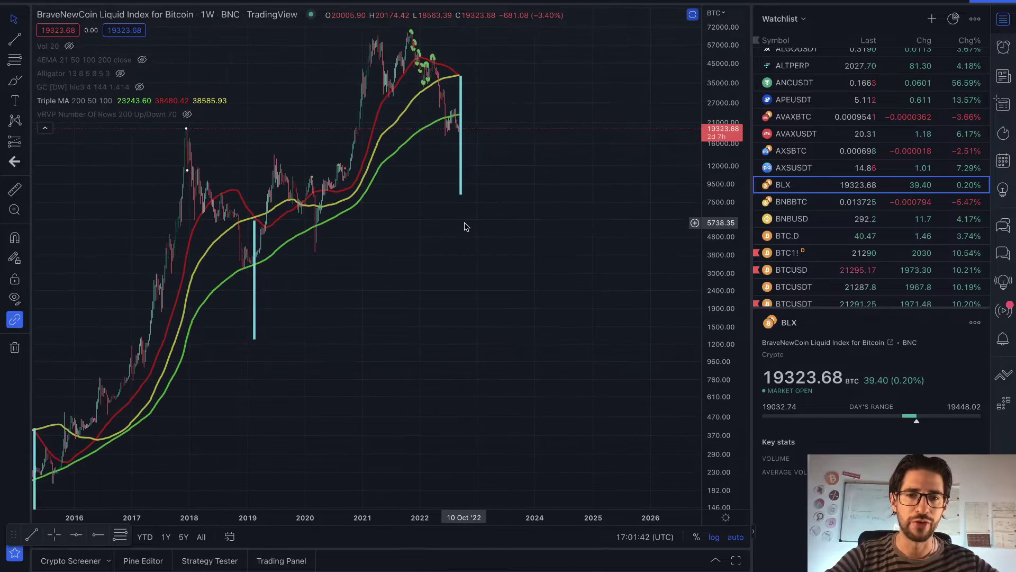
scroll(465, 226, "down", 2)
scroll(464, 227, "down", 4)
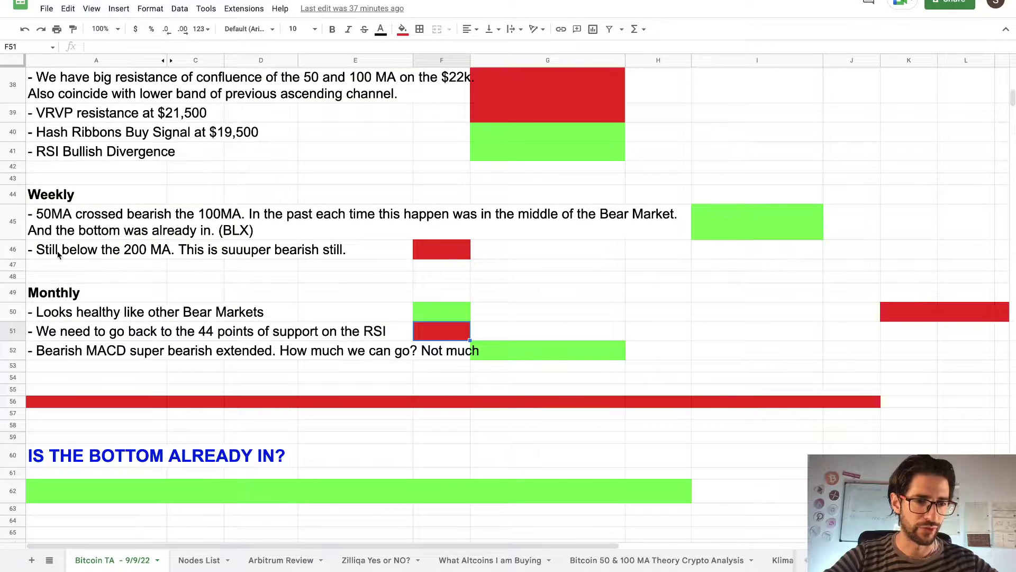
left_click(59, 254)
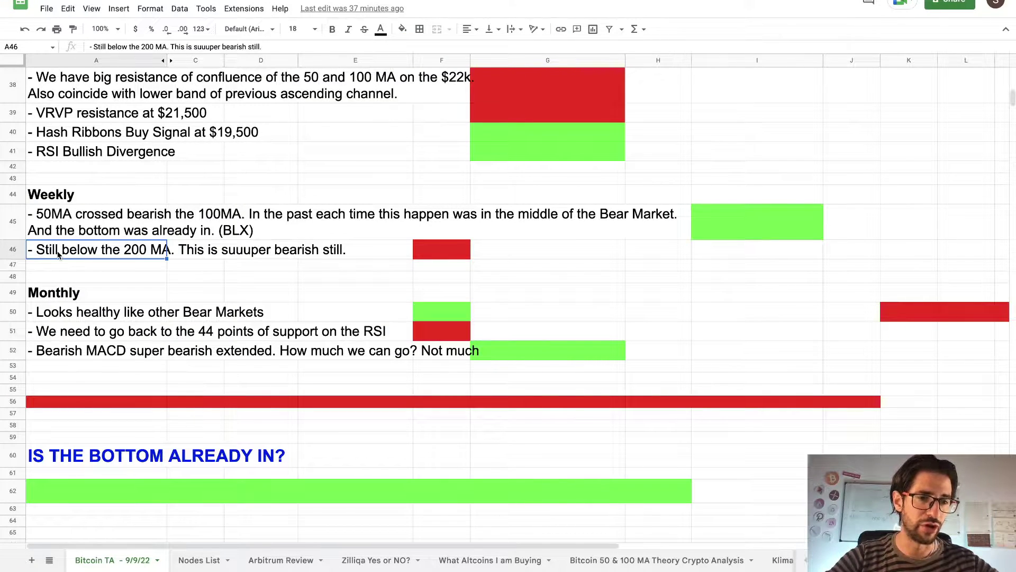
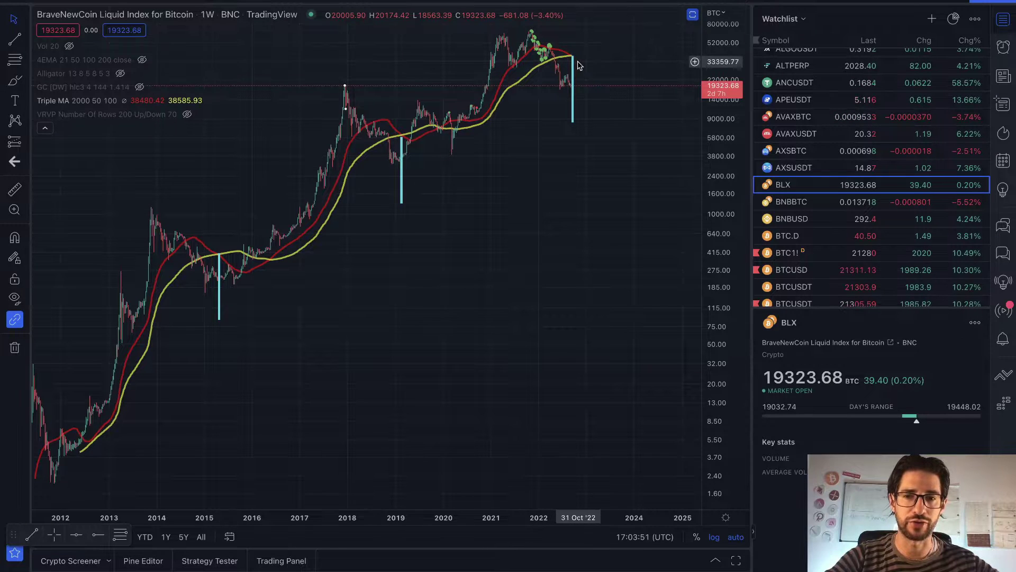
Examine the marked weekly 50 and 100 MA crosses on the BLX chart, comparing 2022 with the 2015 and 2019 cycles.
scroll(577, 65, "up", 3)
scroll(556, 66, "right", 2)
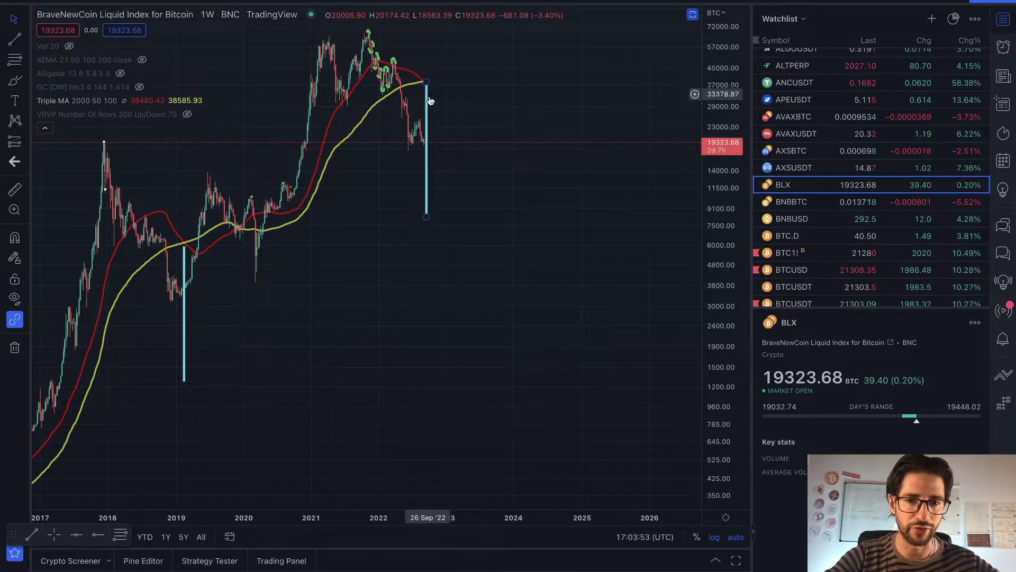
scroll(466, 109, "down", 5)
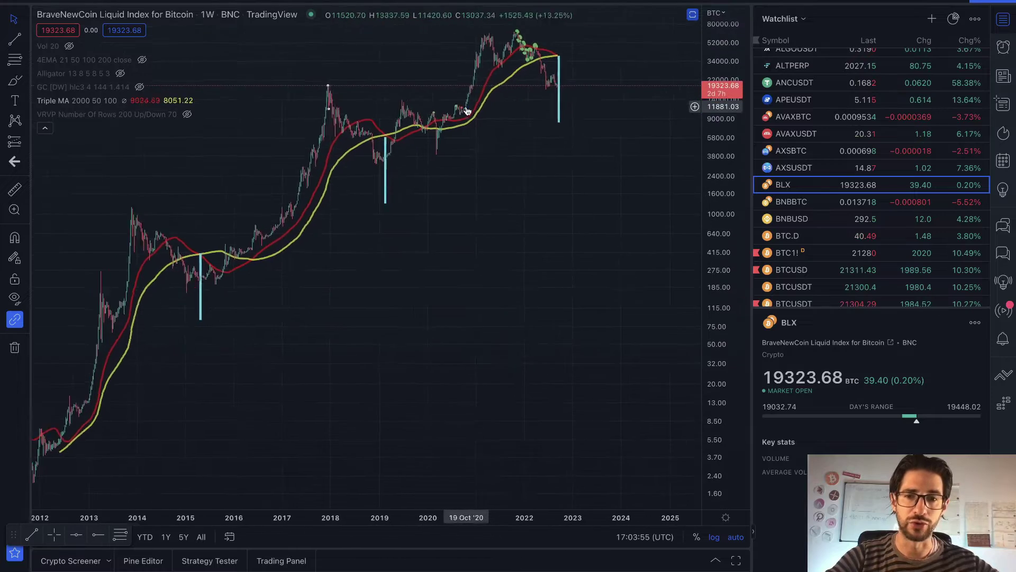
scroll(488, 238, "down", 2)
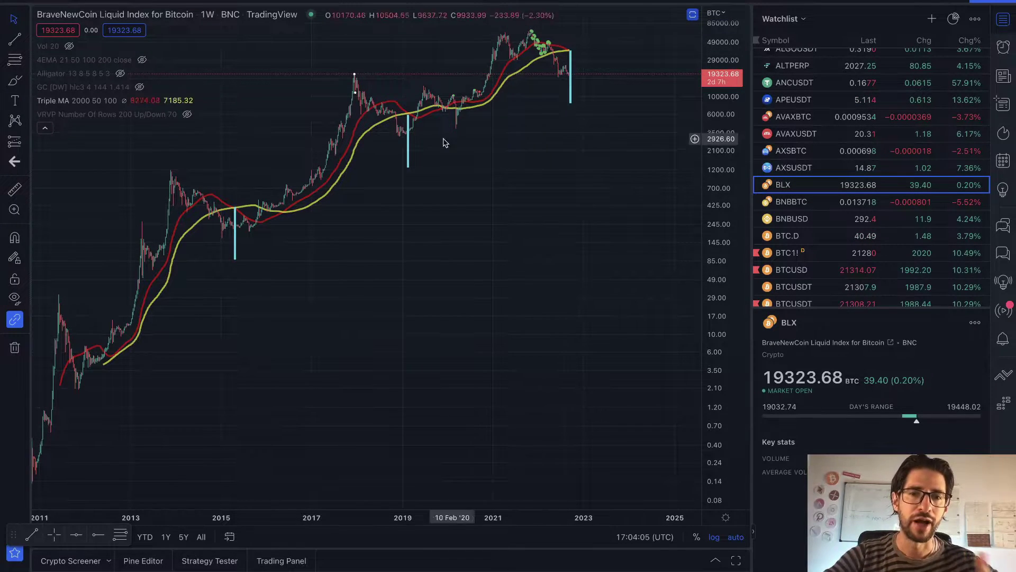
scroll(322, 256, "up", 2)
scroll(322, 256, "up", 1)
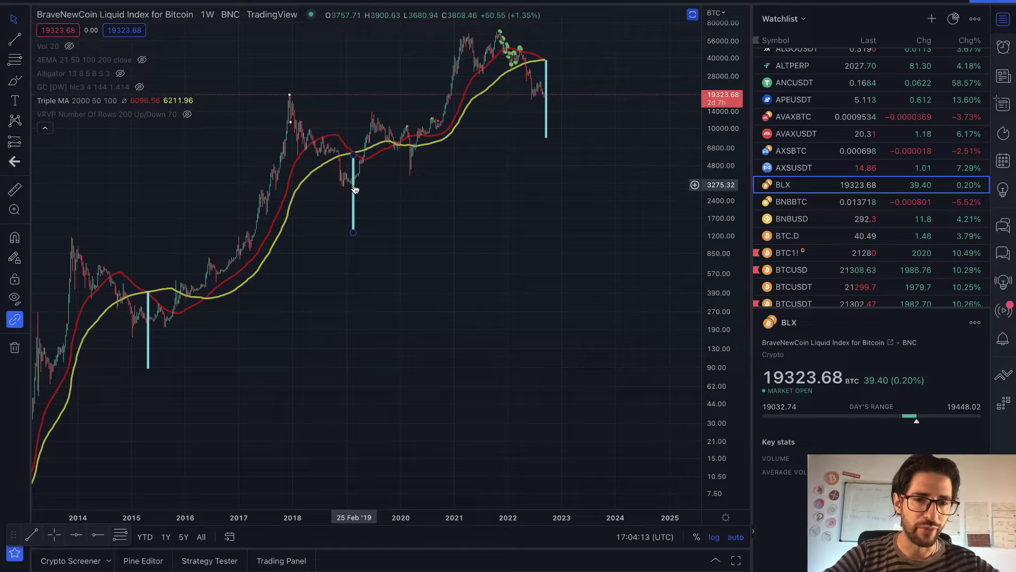
Shift the 2019 marker line to July 2019 and the 2022 one to January 2023, returning each to its MA crossover.
left_click_drag(354, 185, 376, 201)
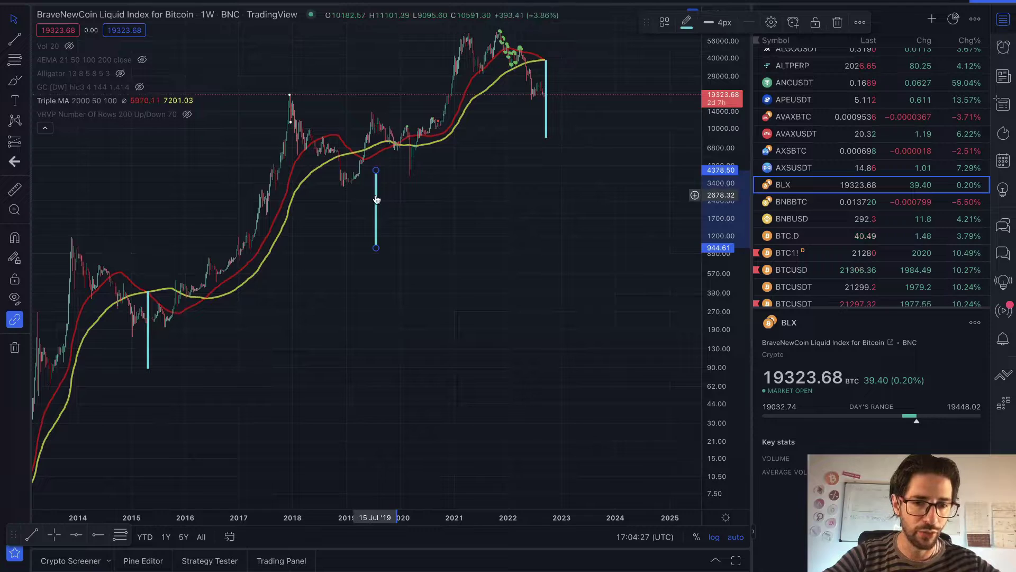
left_click_drag(377, 199, 355, 182)
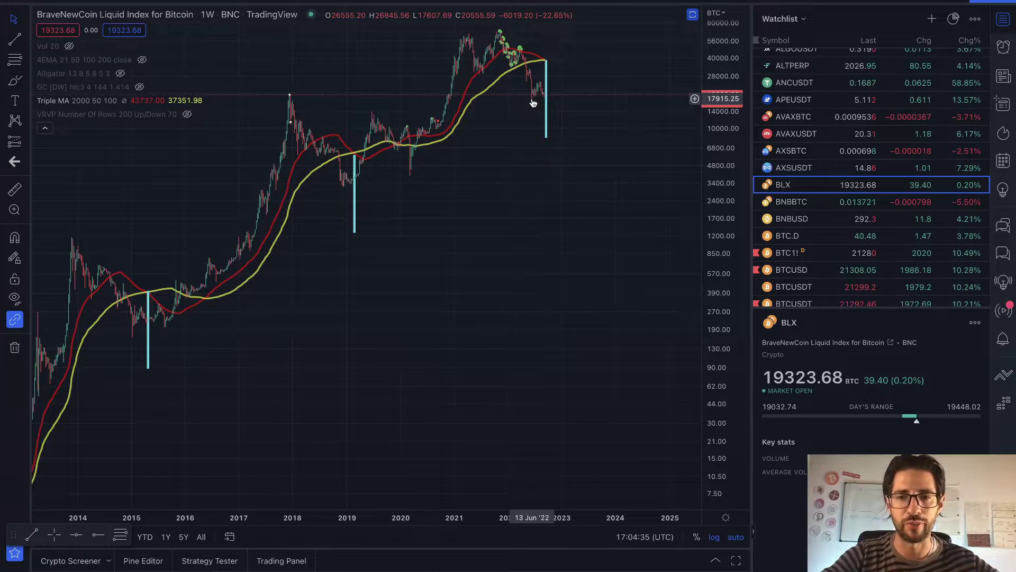
left_click_drag(549, 90, 564, 90)
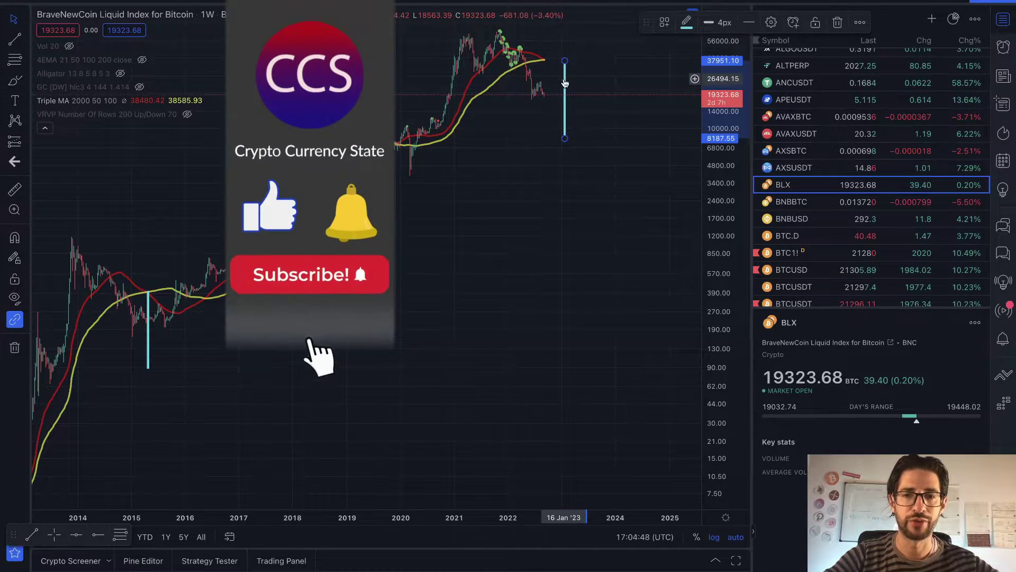
left_click_drag(565, 79, 545, 80)
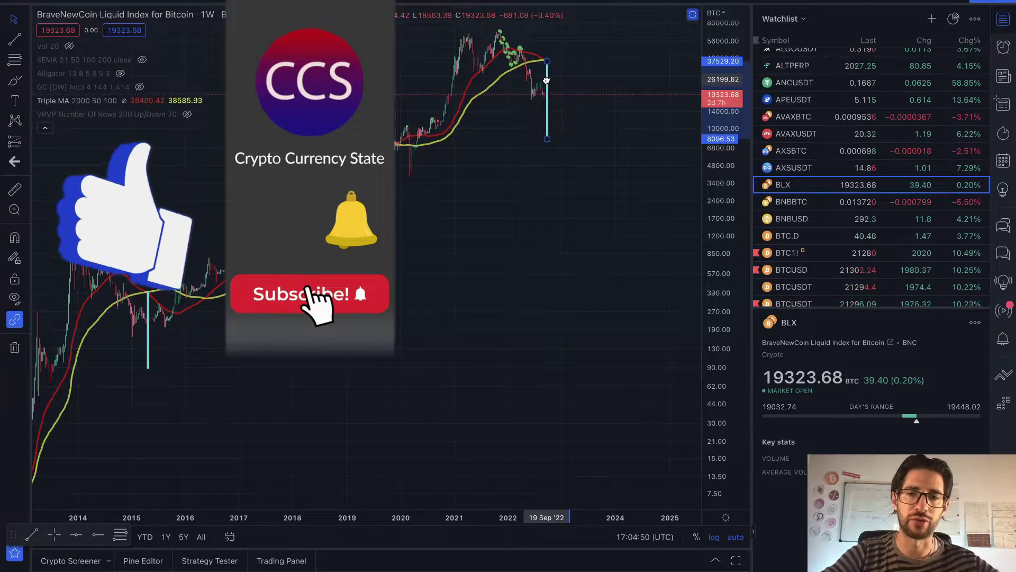
left_click(584, 166)
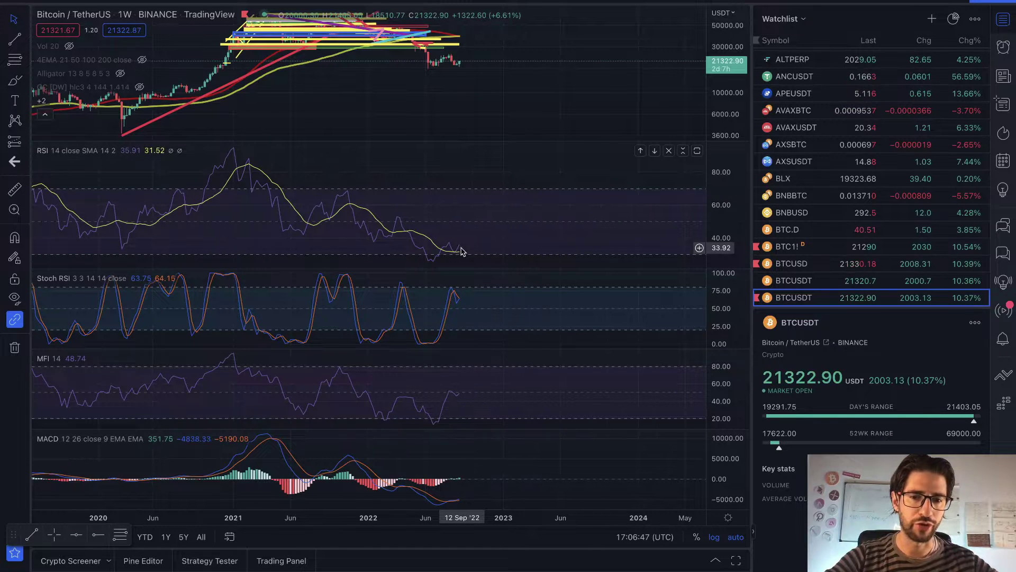
Enlarge the weekly Stoch RSI, MFI and MACD panes of BTCUSDT one at a time, restoring the full layout after each.
double_click(465, 300)
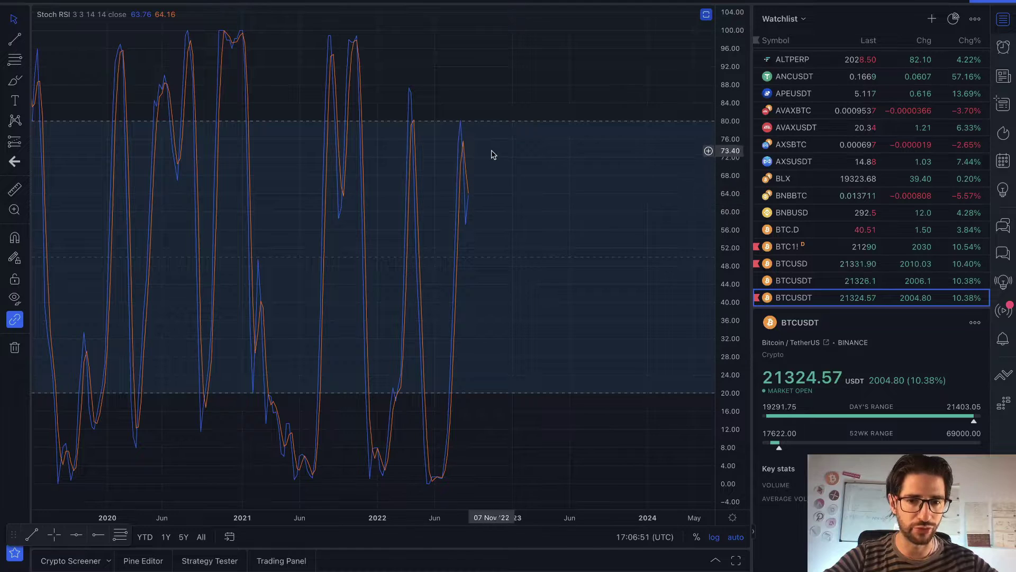
double_click(478, 356)
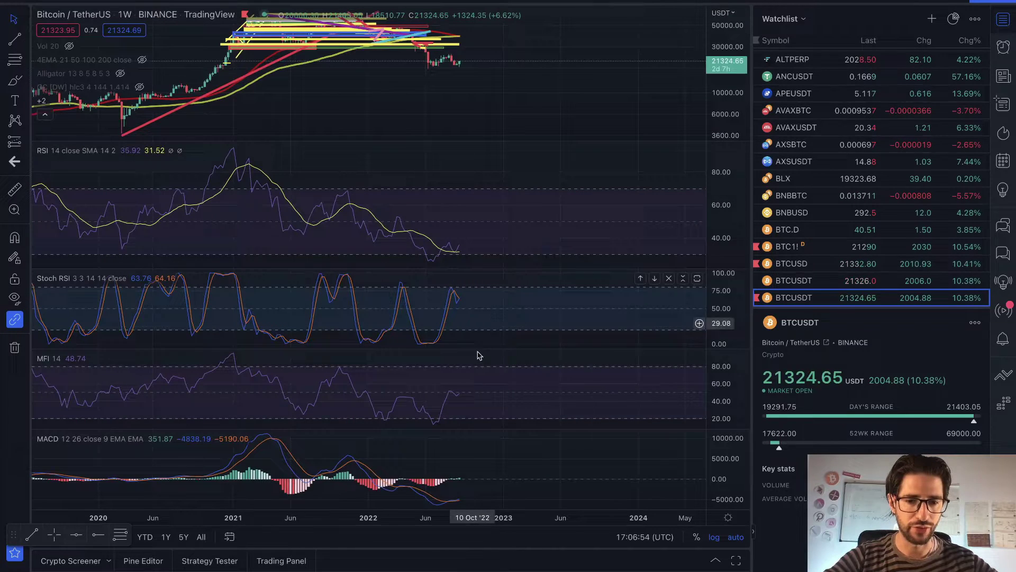
double_click(479, 390)
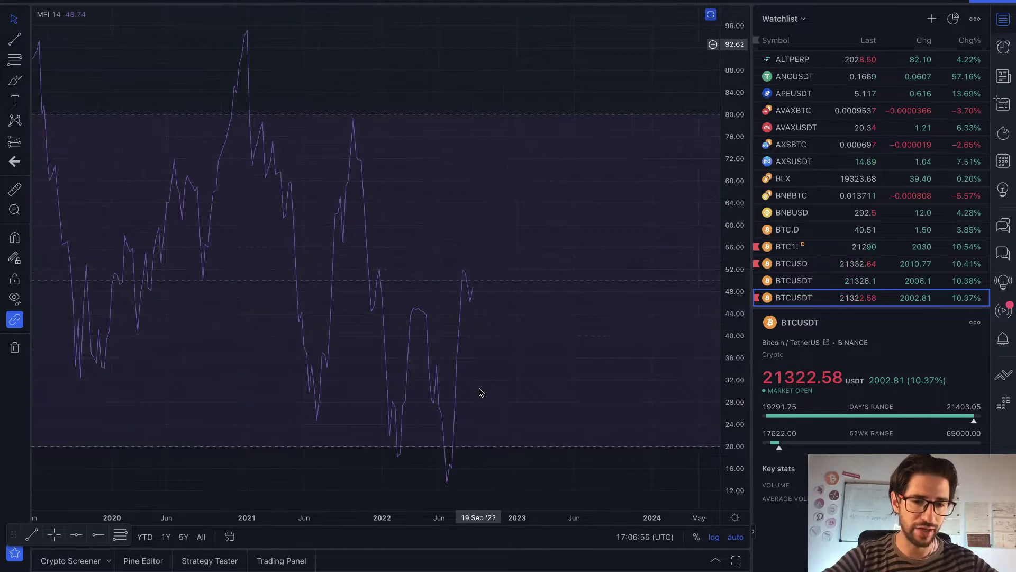
double_click(542, 306)
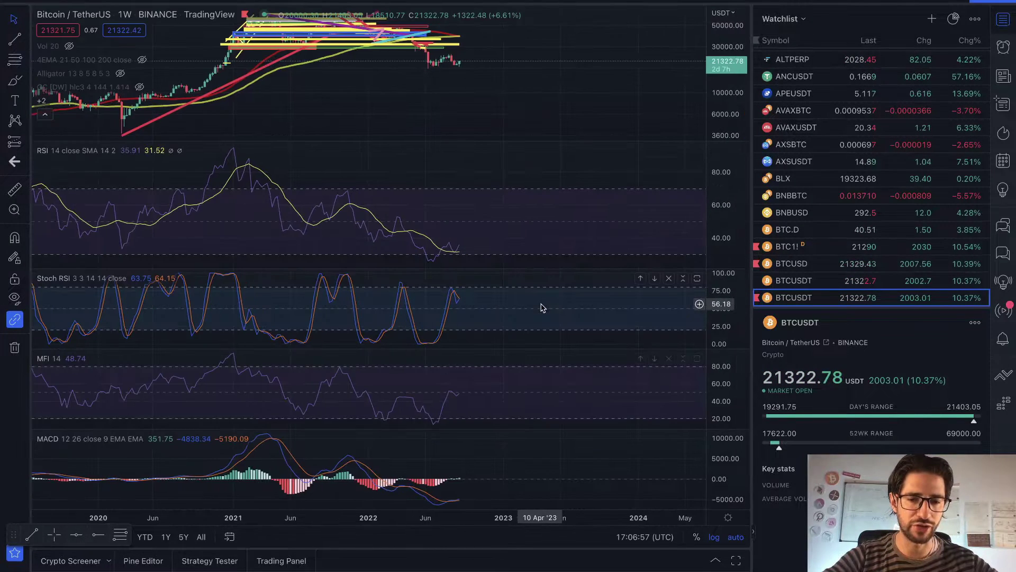
double_click(492, 466)
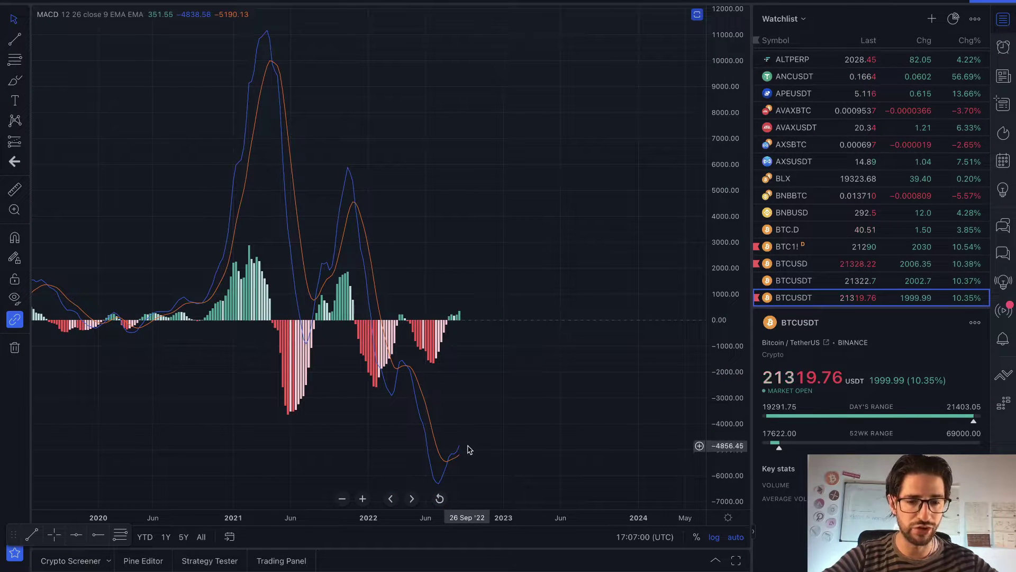
double_click(496, 206)
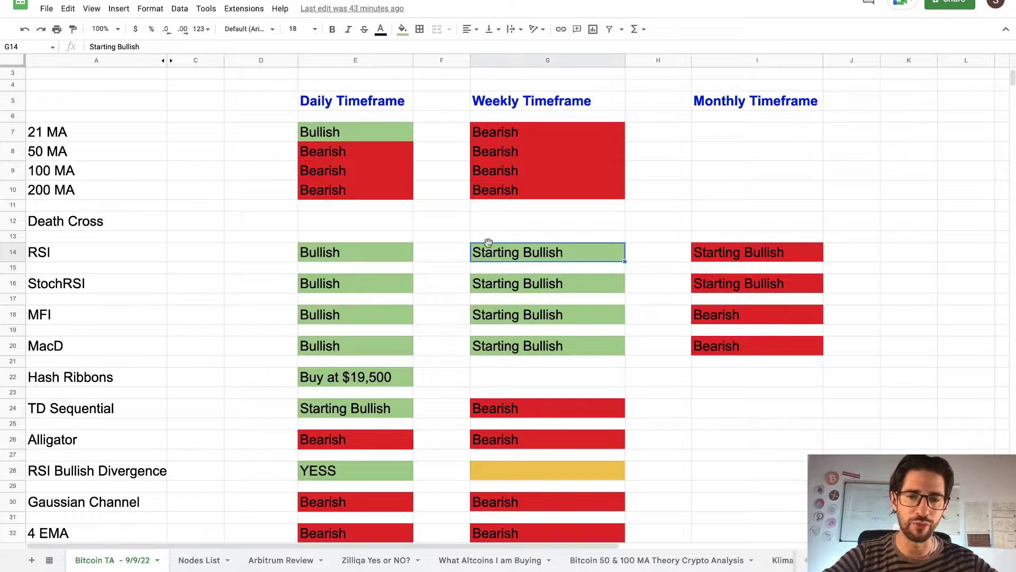
Review the weekly RSI and MacD ratings in Google Sheets, and highlight the weekly ratings from TD Sequential through 4 EMA.
double_click(498, 252)
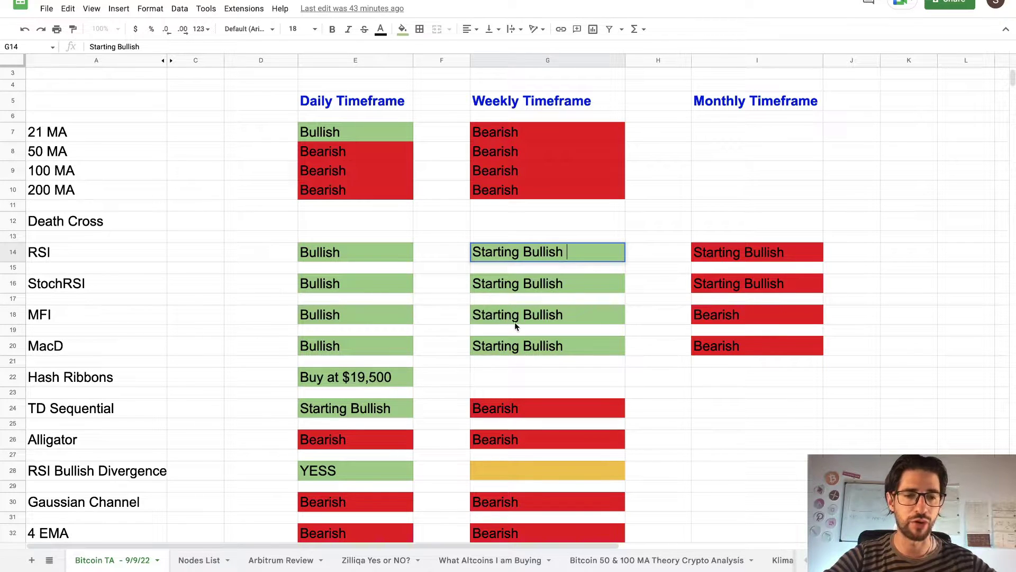
left_click(550, 346)
scroll(593, 358, "down", 1)
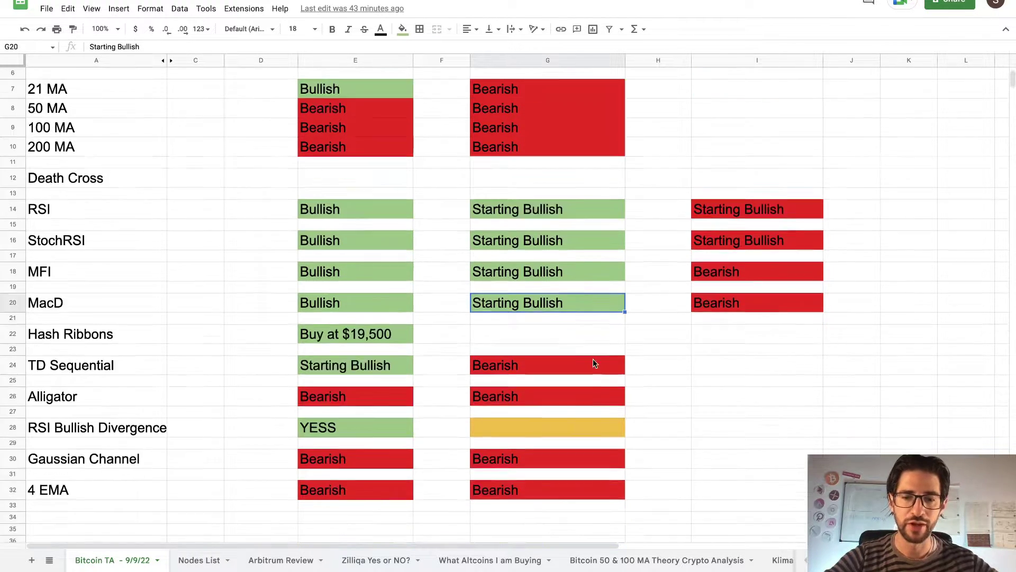
scroll(593, 363, "down", 2)
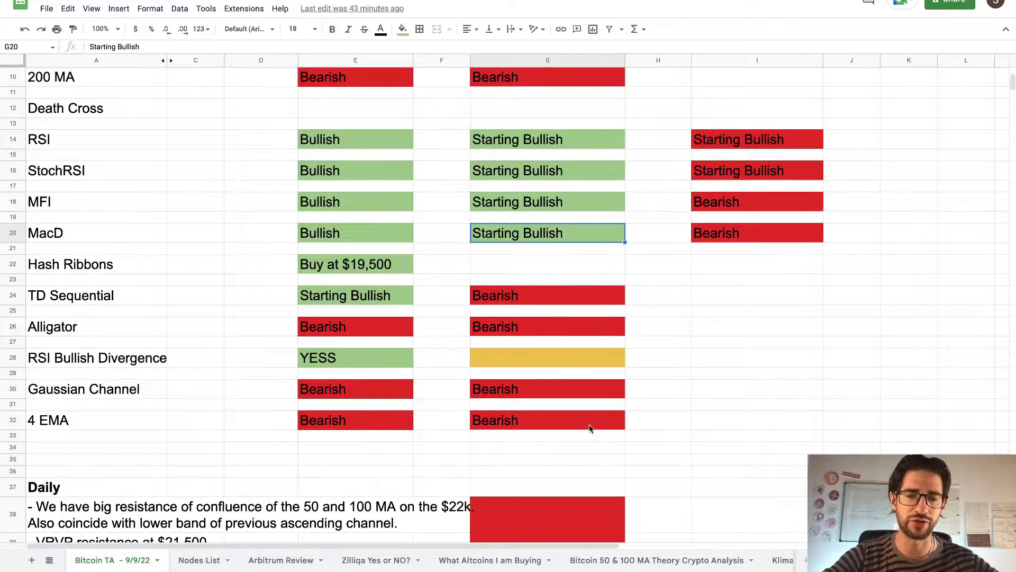
left_click_drag(590, 428, 583, 295)
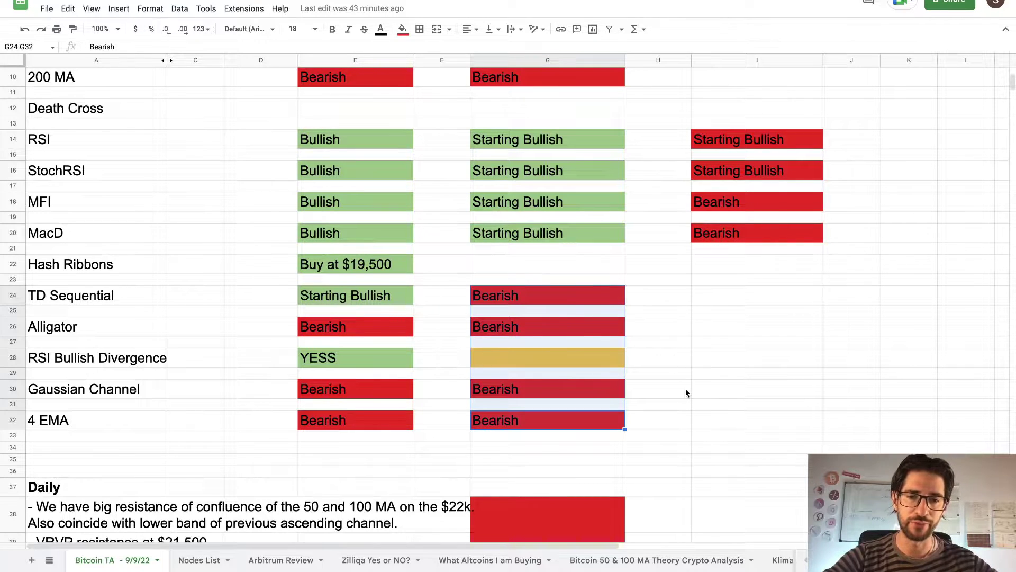
scroll(686, 393, "up", 2)
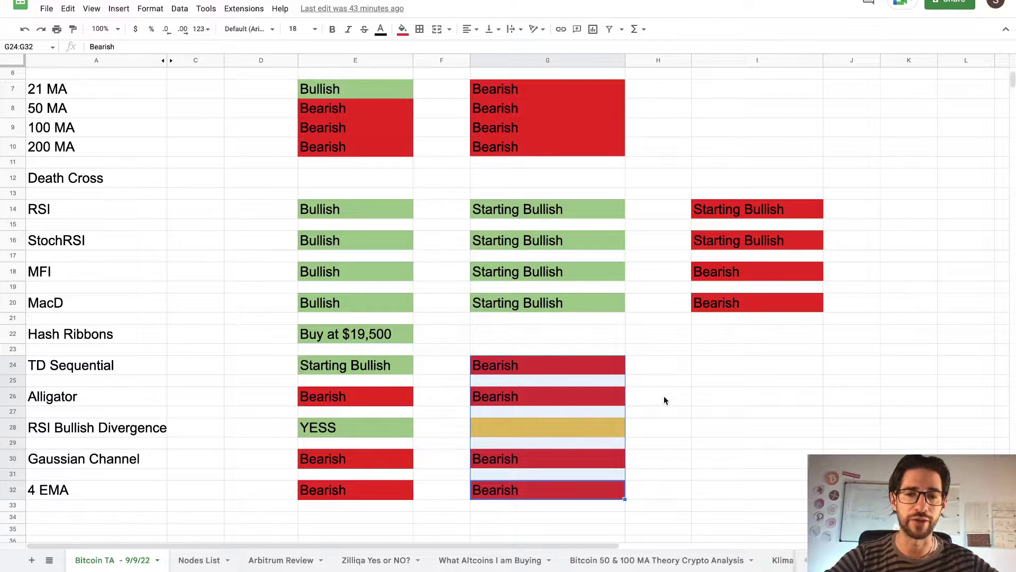
scroll(663, 396, "down", 4)
scroll(664, 395, "up", 6)
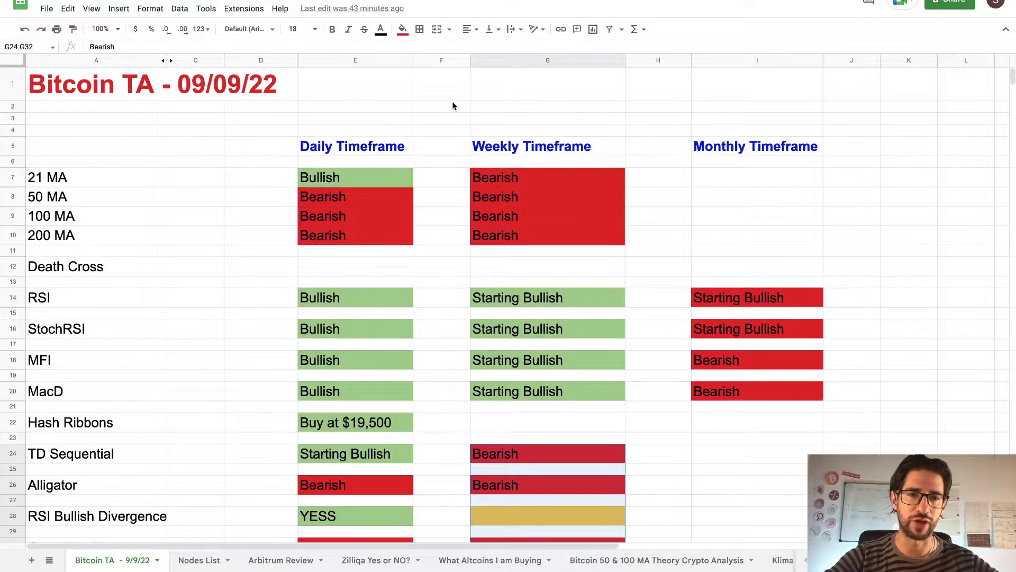
Switch to TradingView and compare the weekly BLX Gaussian Channel across the previous bear market cycles.
key("alt+Tab")
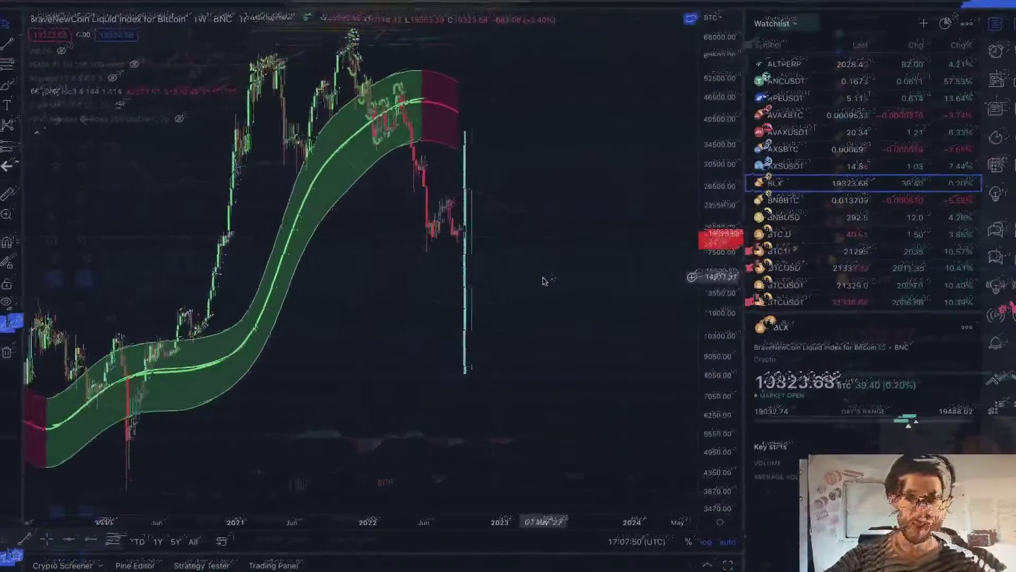
scroll(548, 278, "down", 10)
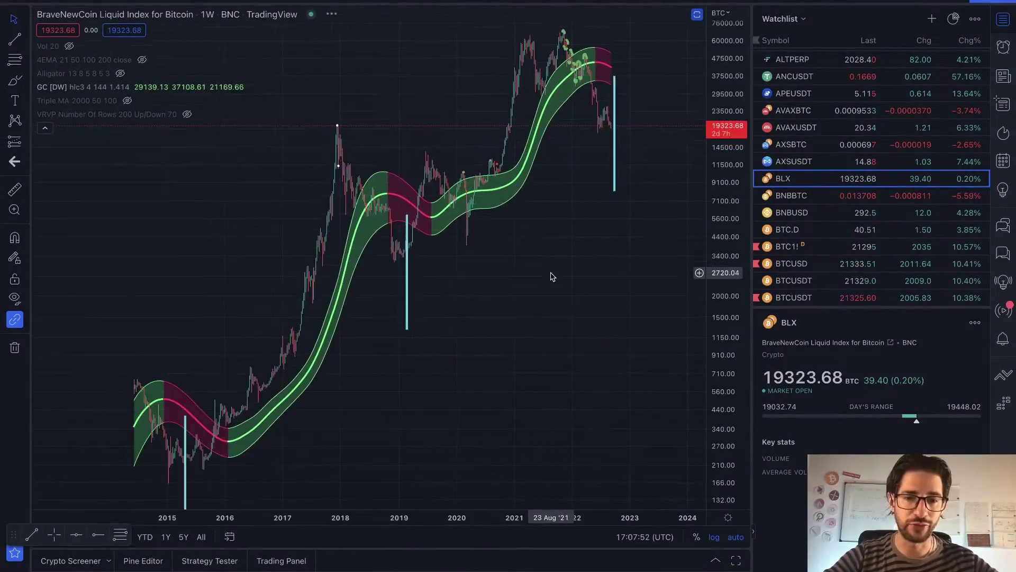
scroll(551, 276, "down", 5)
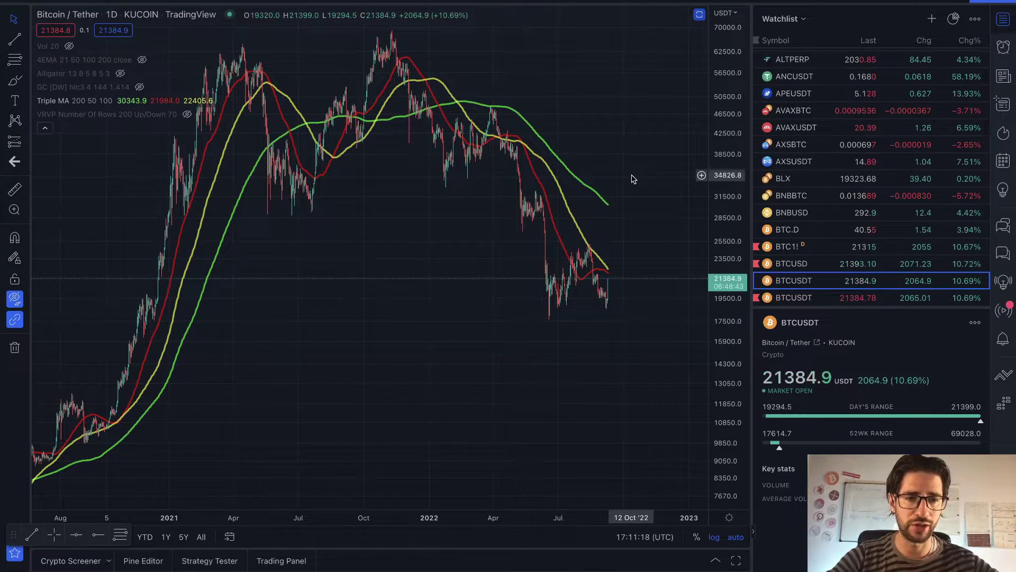
Examine the daily BTCUSDT price against the Triple MA 50, 100 and 200 lines from 2020 to September 2022.
scroll(633, 179, "right", 5)
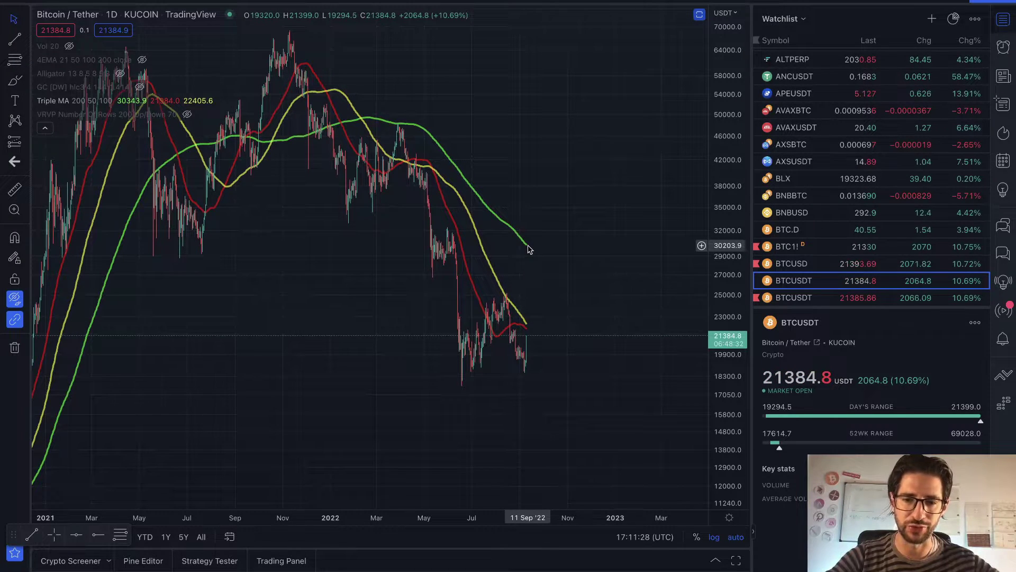
scroll(528, 249, "down", 5)
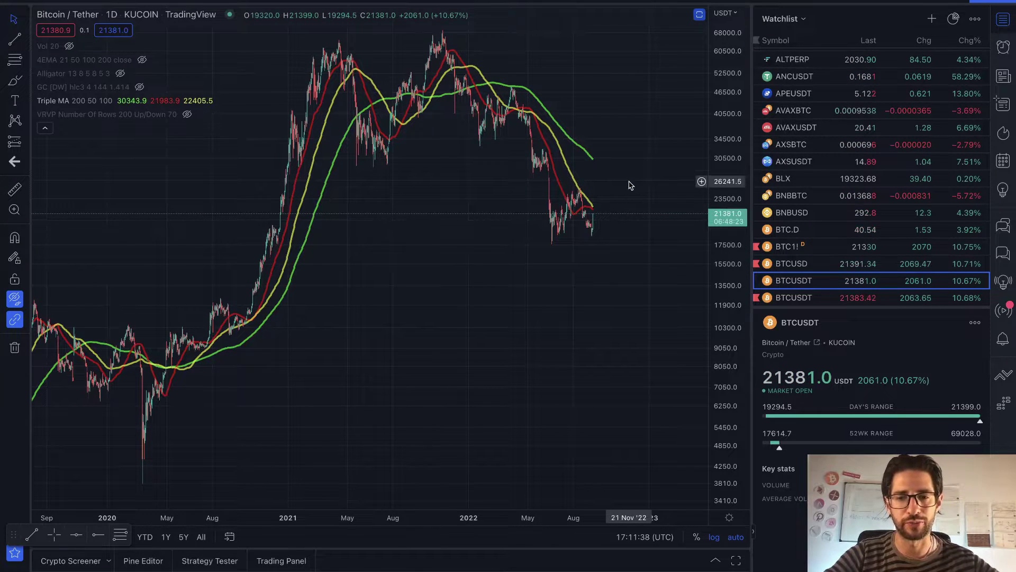
scroll(629, 185, "up", 3)
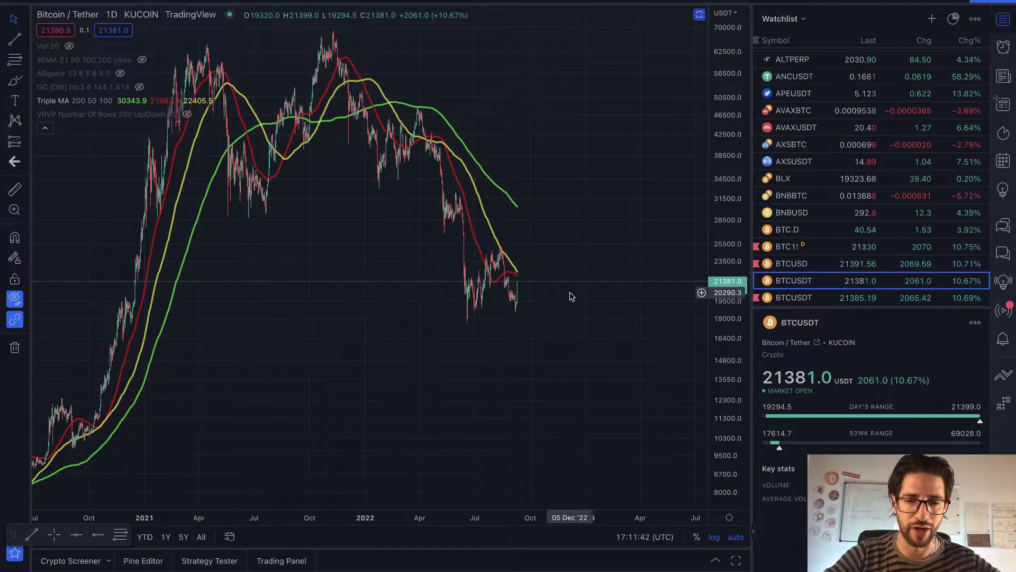
scroll(505, 288, "up", 2)
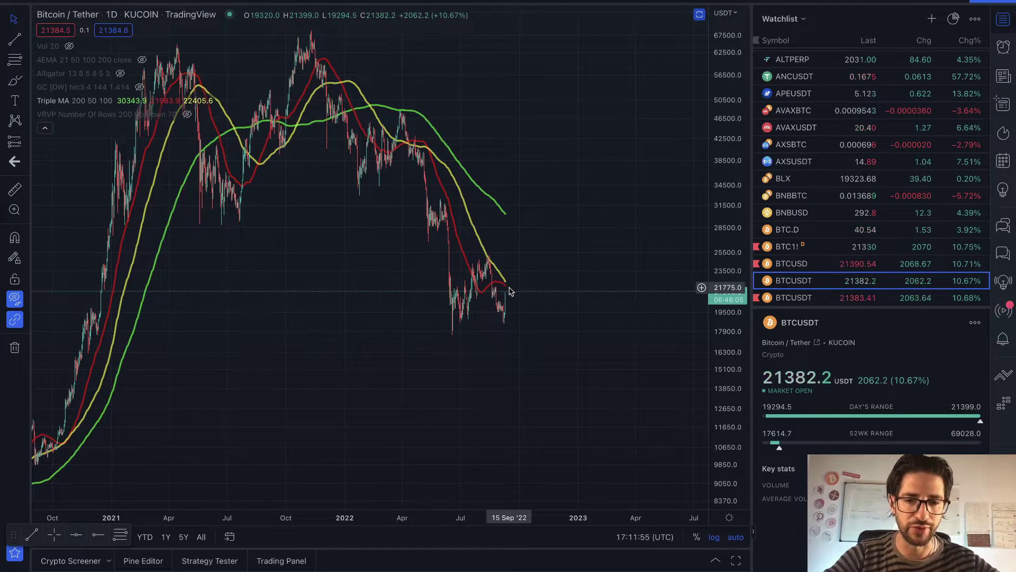
scroll(509, 291, "up", 5)
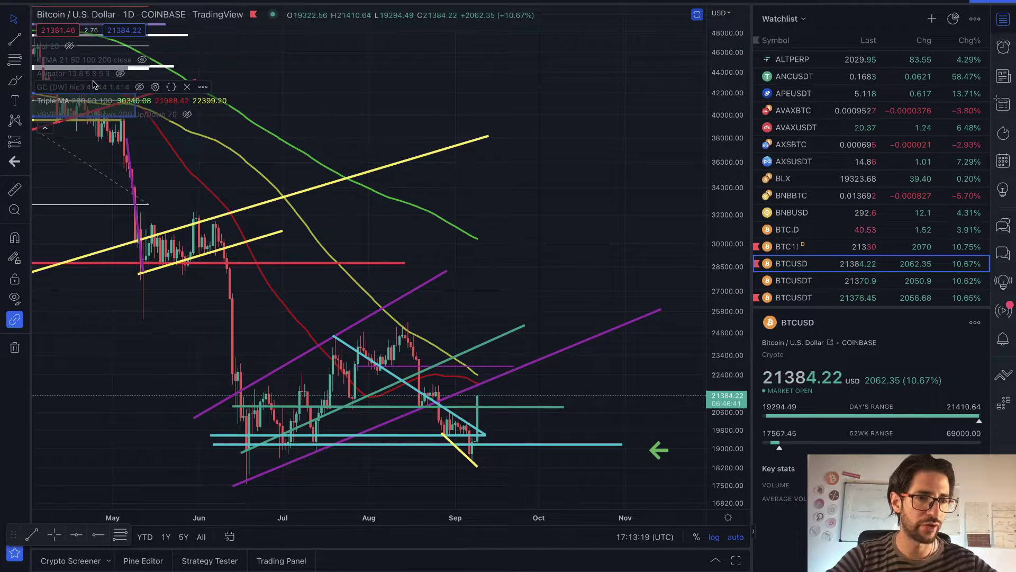
Show the VRVP volume profile on daily BTCUSD and measure the price range from about 28,838 down to about 24,308.
left_click(187, 113)
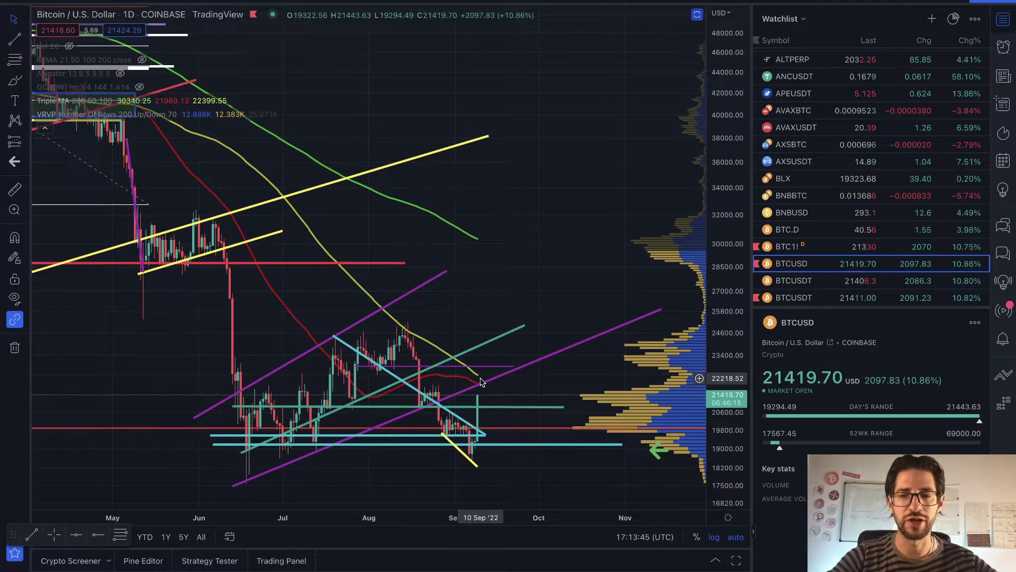
left_click(483, 344)
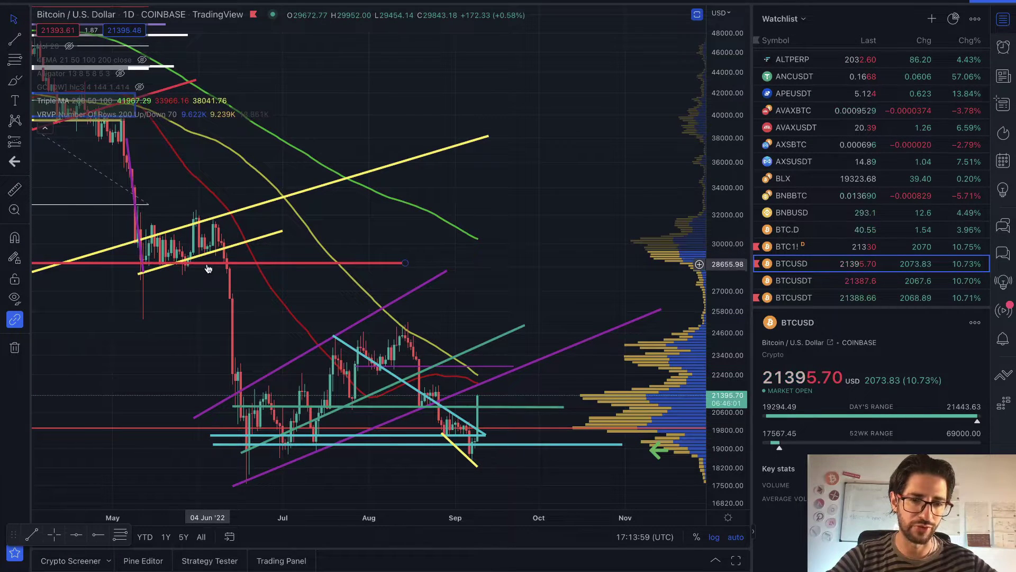
left_click(15, 189)
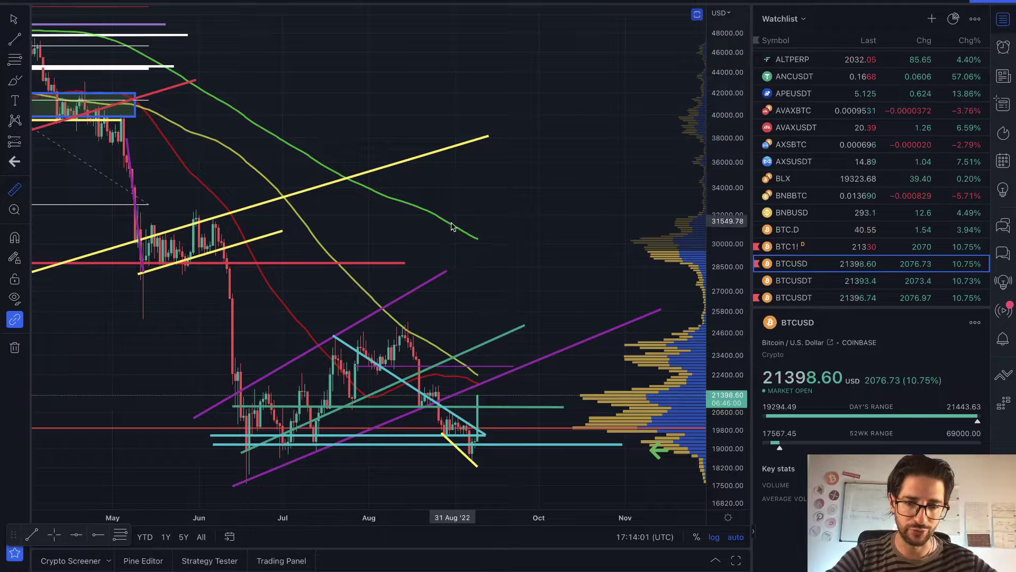
left_click(480, 262)
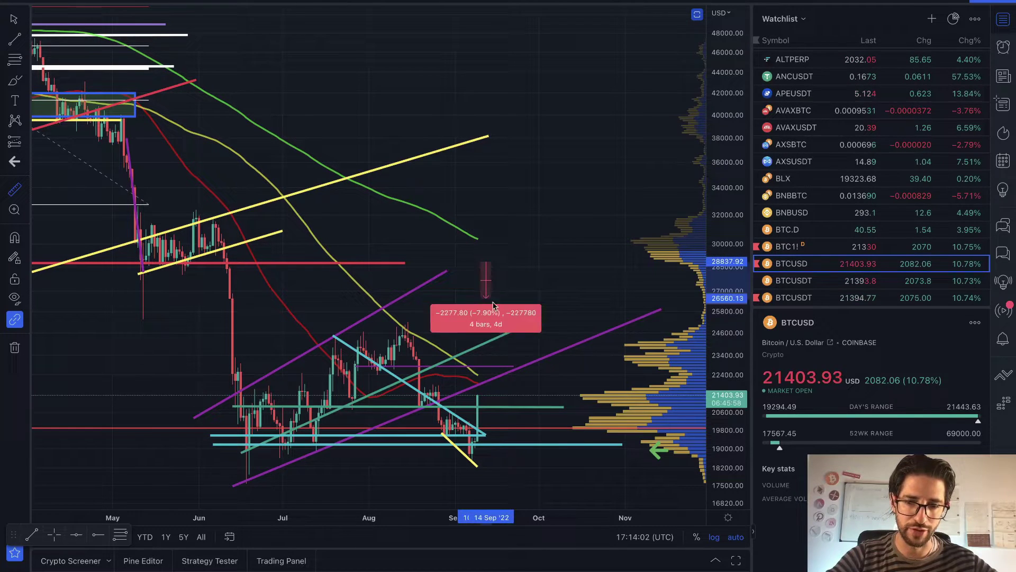
left_click(506, 338)
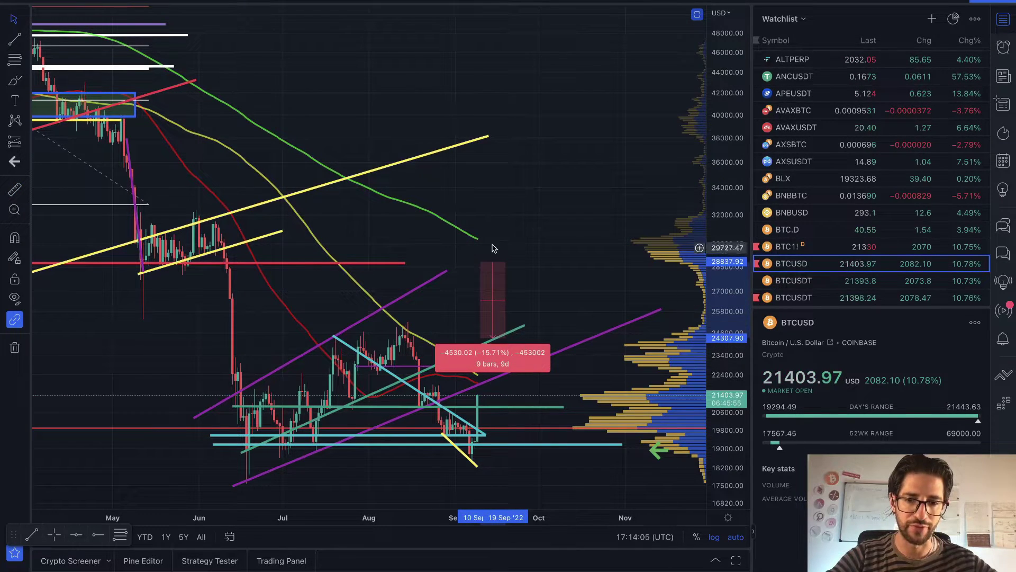
left_click(538, 307)
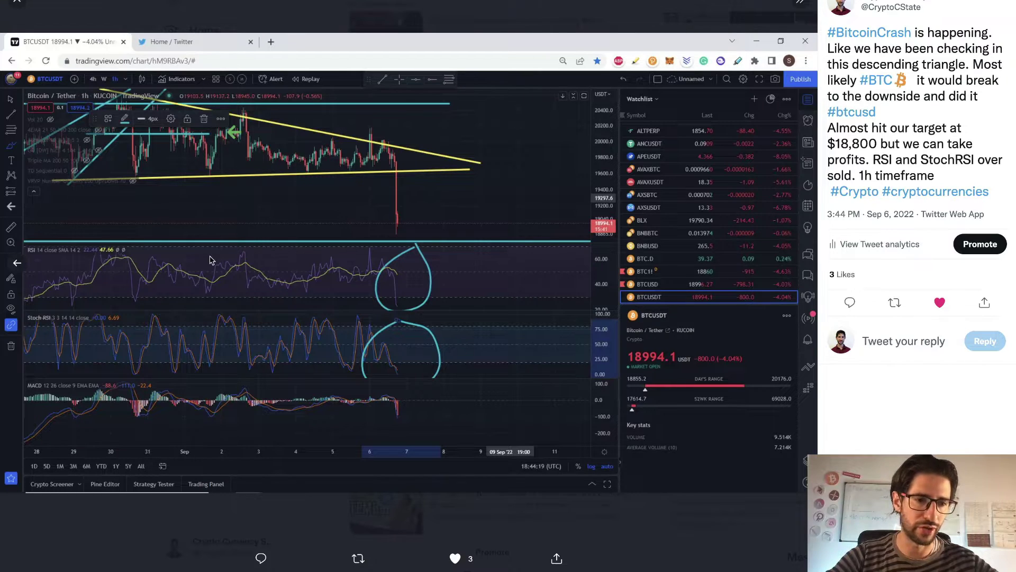
Close the tweet's chart image and highlight the daily 50 and 100 MA ratings in Google Sheets, followed by RSI through MacD.
left_click(15, 264)
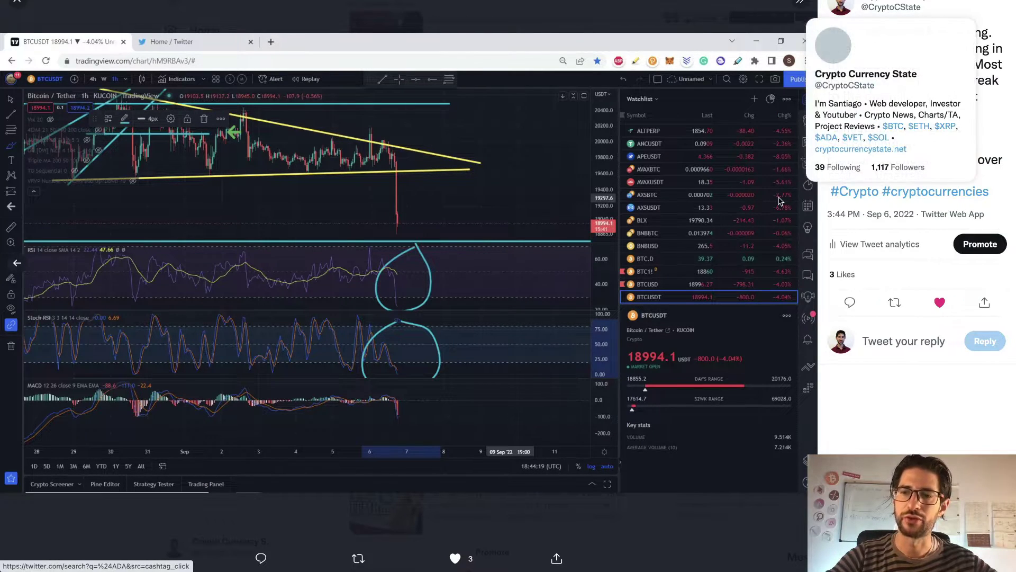
left_click(14, 3)
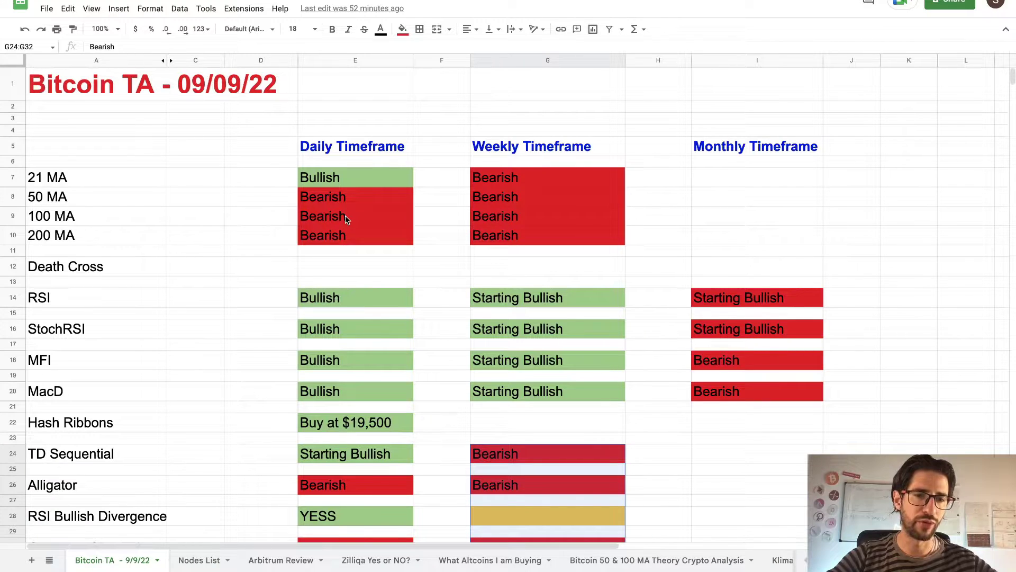
left_click_drag(319, 201, 134, 220)
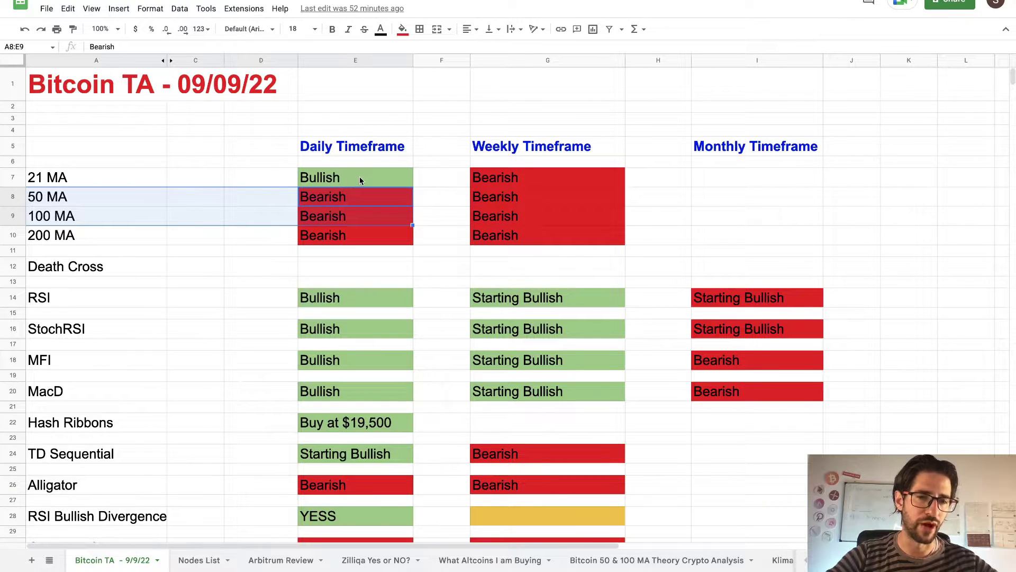
scroll(360, 181, "down", 2)
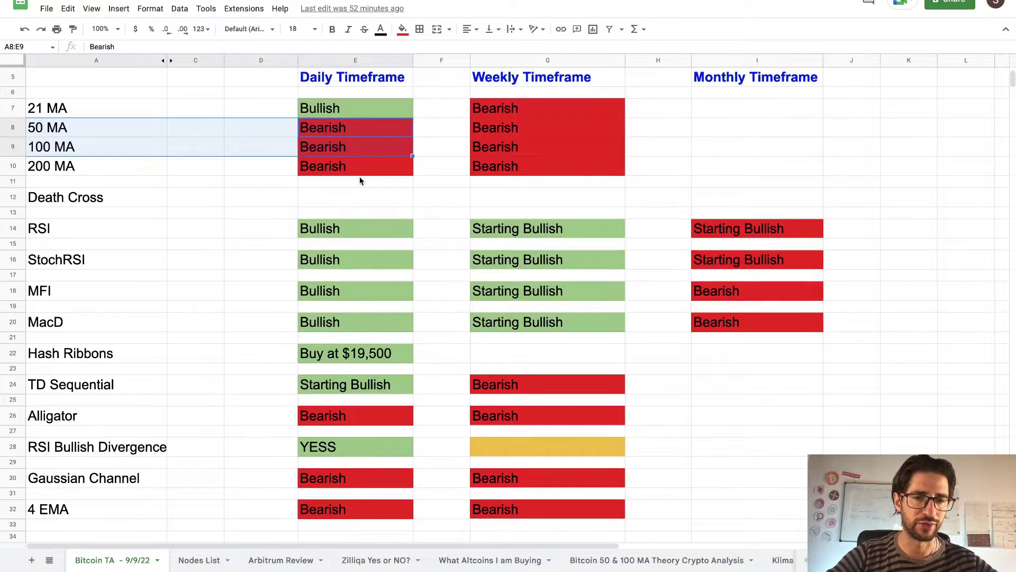
scroll(360, 180, "down", 1)
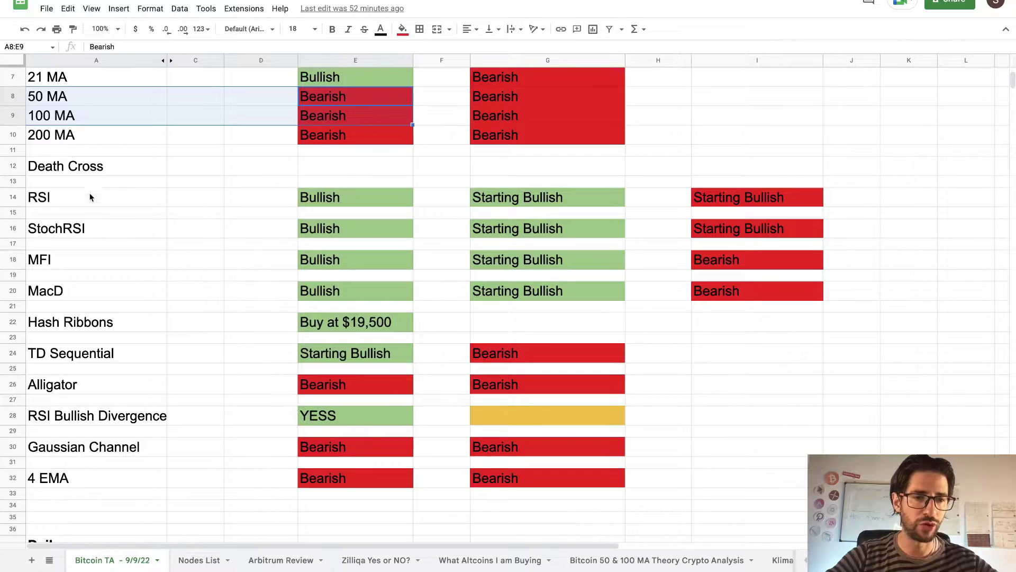
left_click_drag(68, 202, 324, 300)
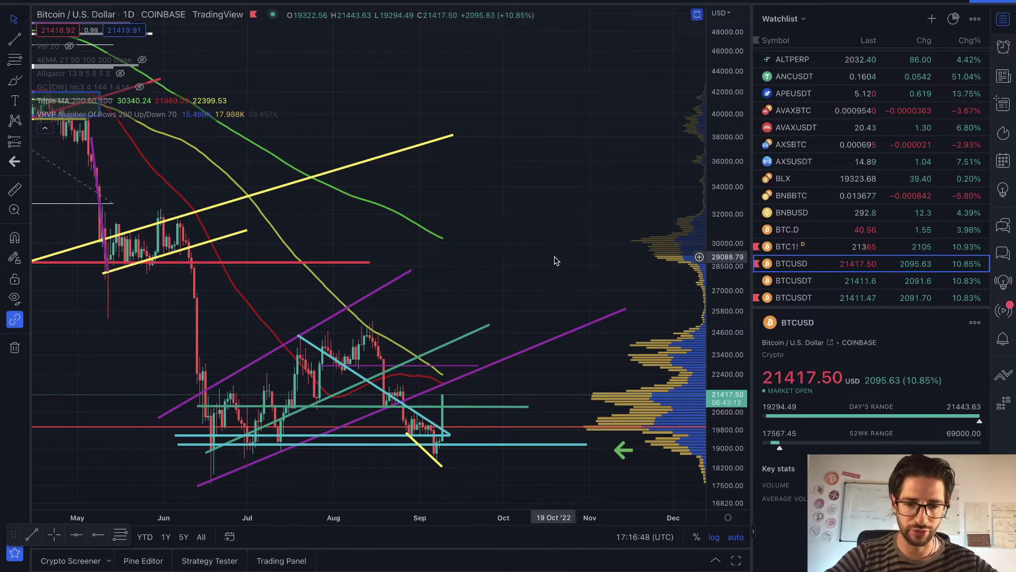
Restore all indicator panes on the daily BTCUSD chart, and enlarge the MACD pane to inspect its crossover before restoring the layout.
double_click(554, 258)
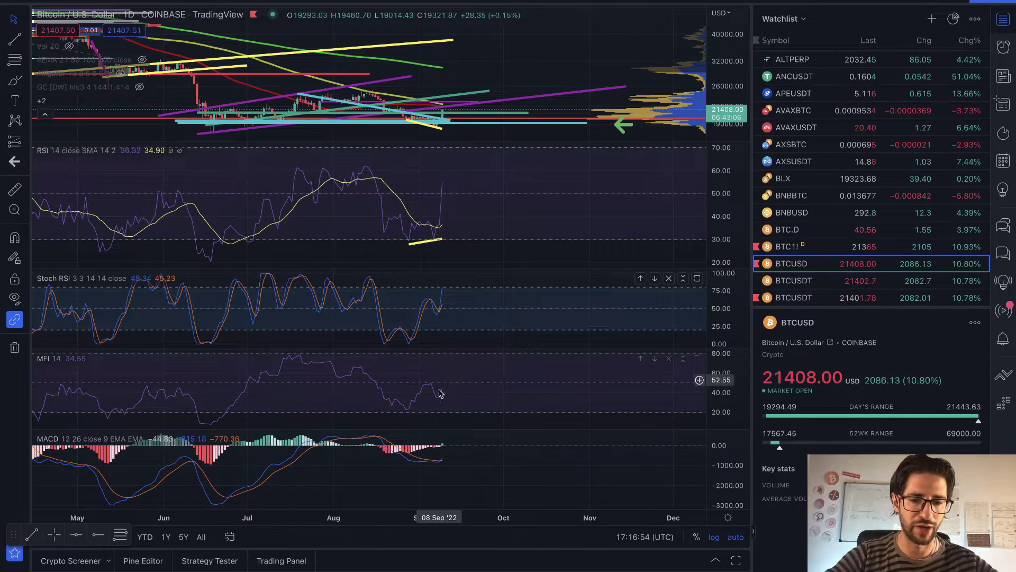
double_click(456, 450)
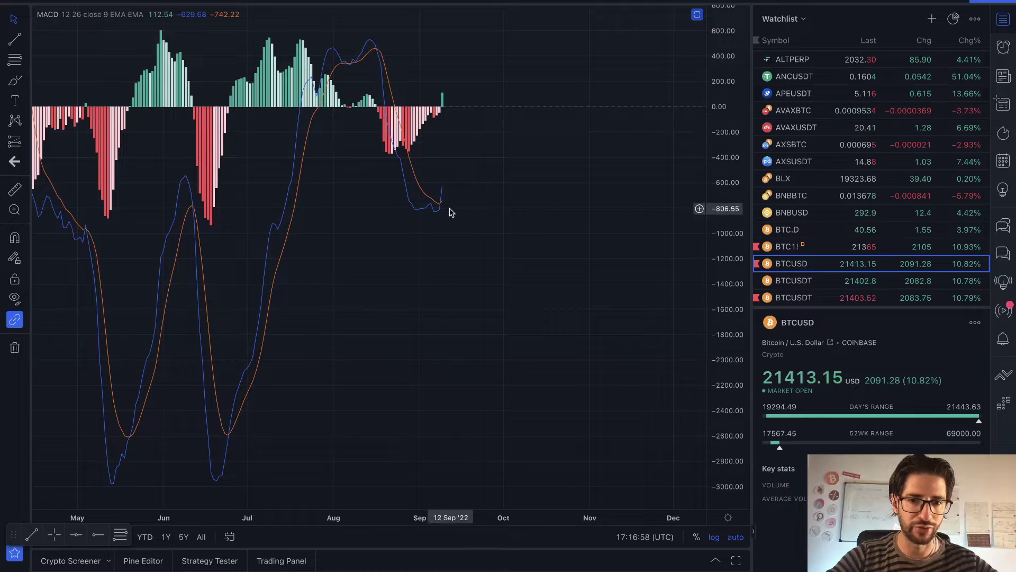
double_click(509, 268)
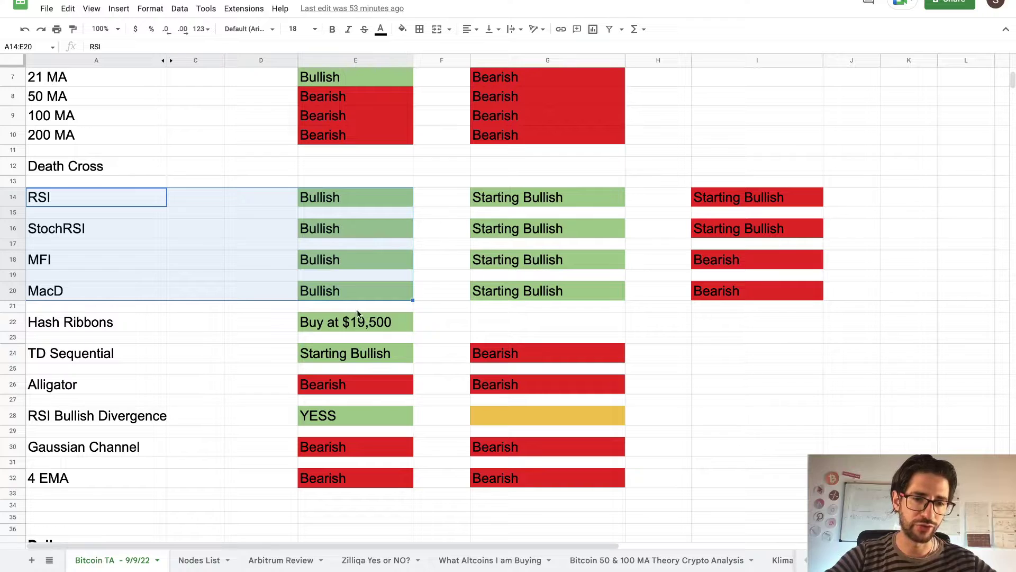
Select the daily Hash Ribbons rating in Google Sheets and examine the Hash Ribbons signals on the daily BTCUSD chart in TradingView.
left_click(358, 323)
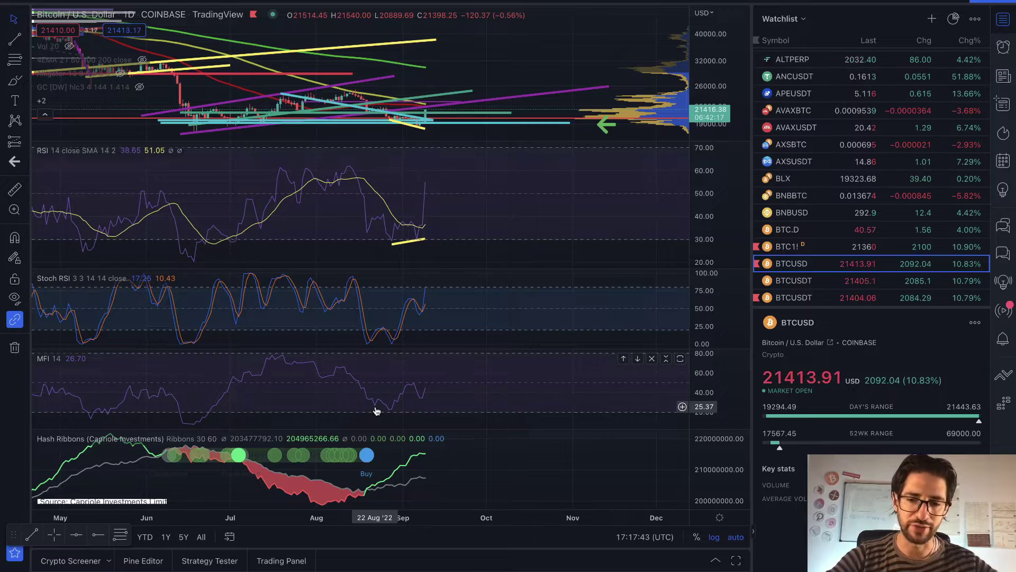
scroll(415, 443, "down", 5)
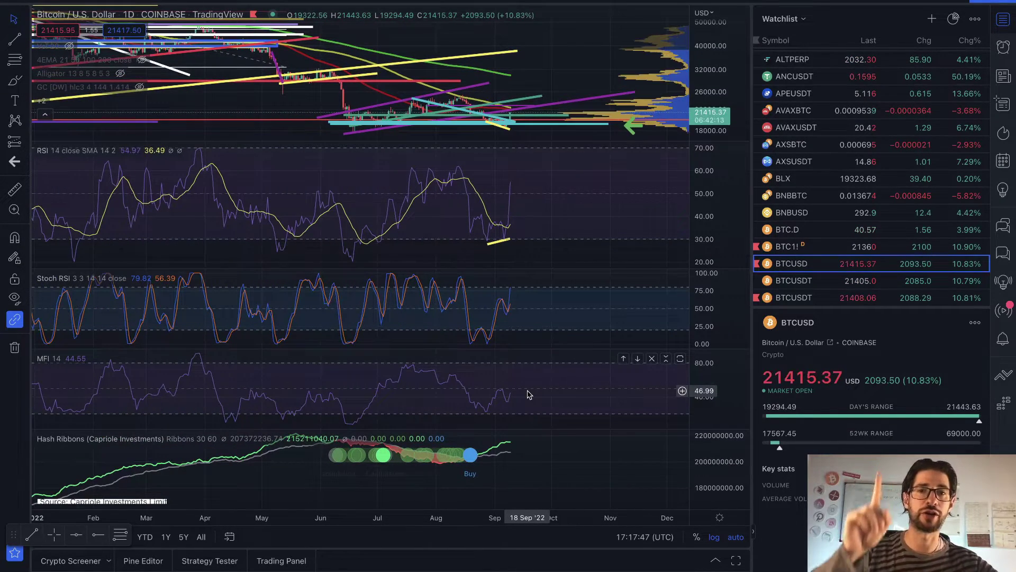
scroll(529, 393, "down", 5)
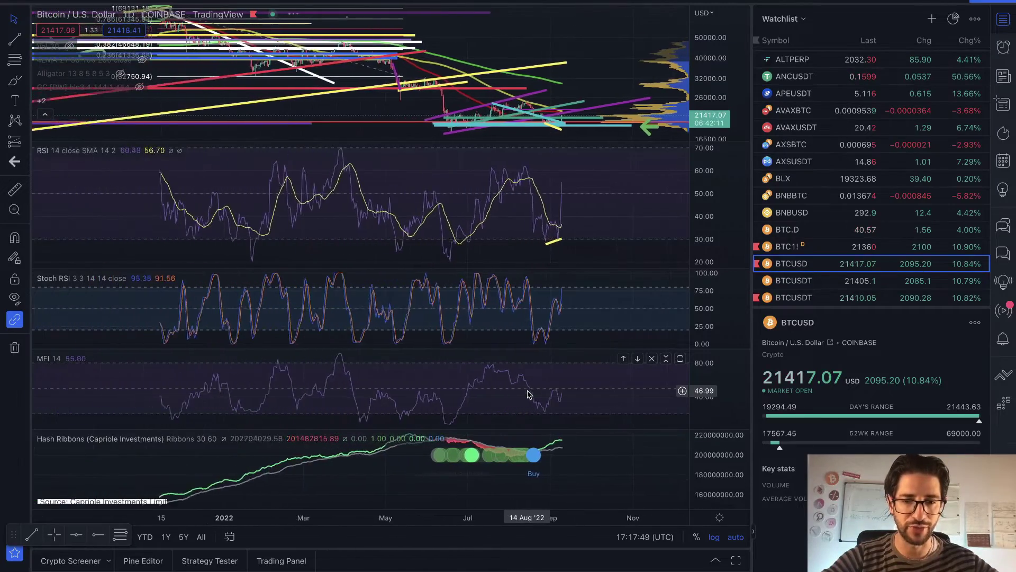
Switch the chart to BLX and compare the past Hash Ribbons buy signals back to 2019.
key("Up")
key("Up")
key("Up")
key("Up")
key("Up")
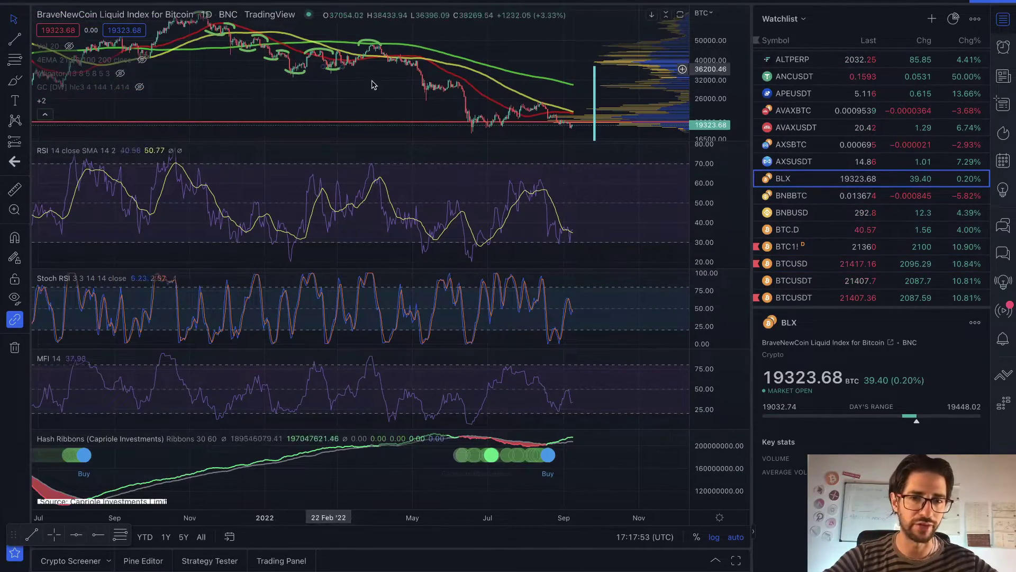
scroll(529, 272, "down", 3)
scroll(529, 275, "down", 5)
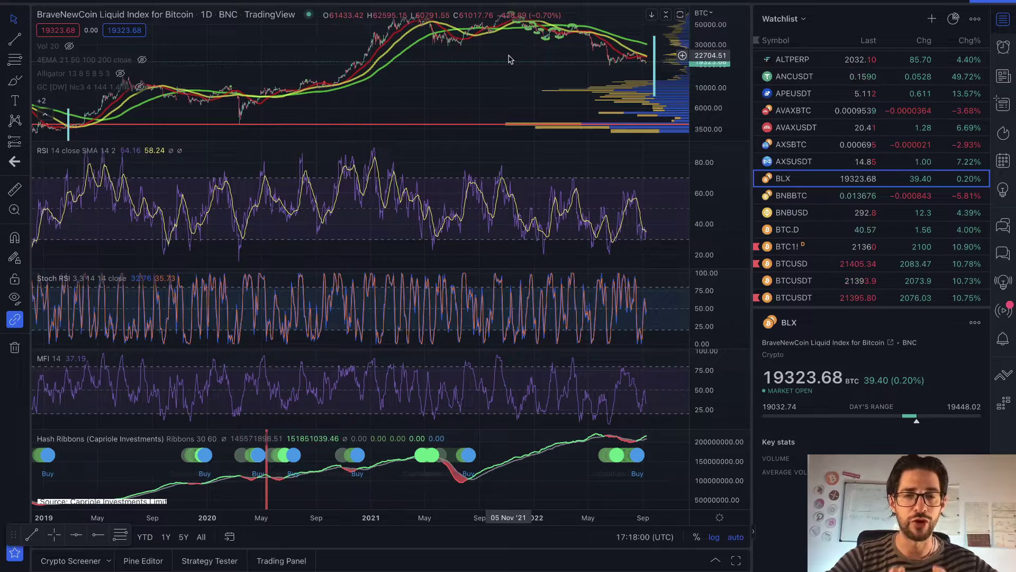
scroll(508, 59, "right", 5)
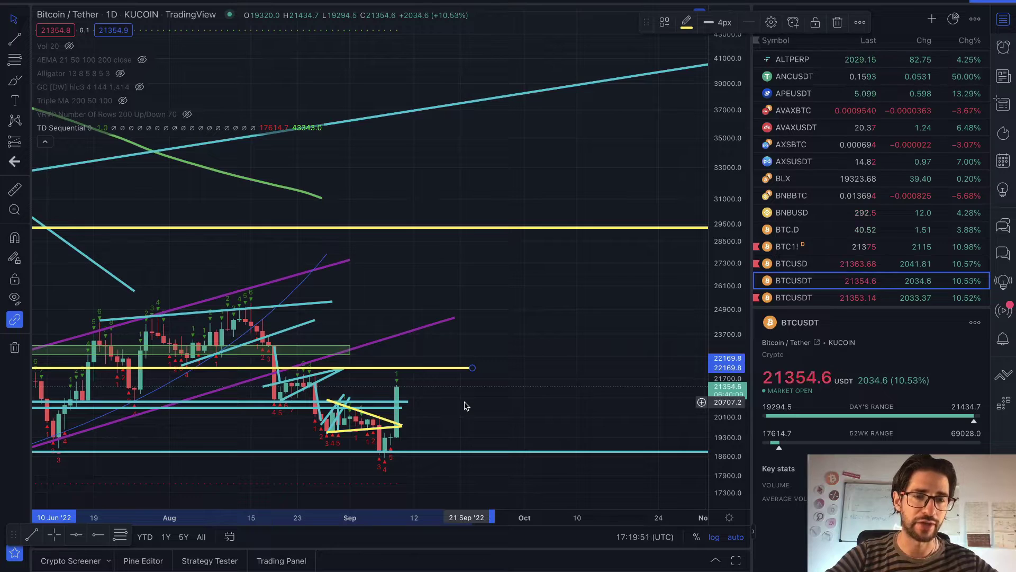
Hide TD Sequential on the daily BTCUSDT chart and examine the price against the Alligator lines in the enlarged price pane.
mouse_move(133, 131)
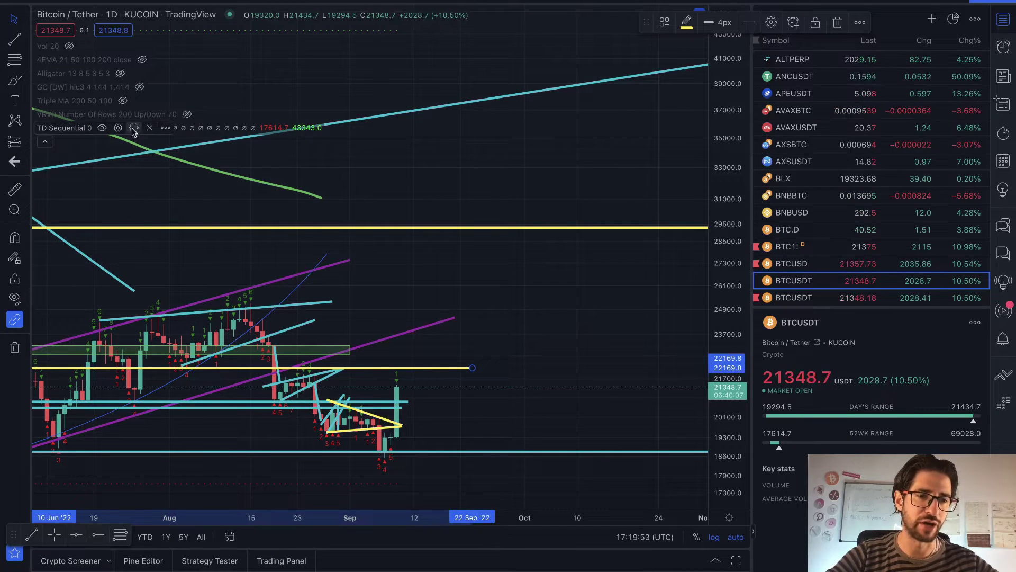
left_click(102, 127)
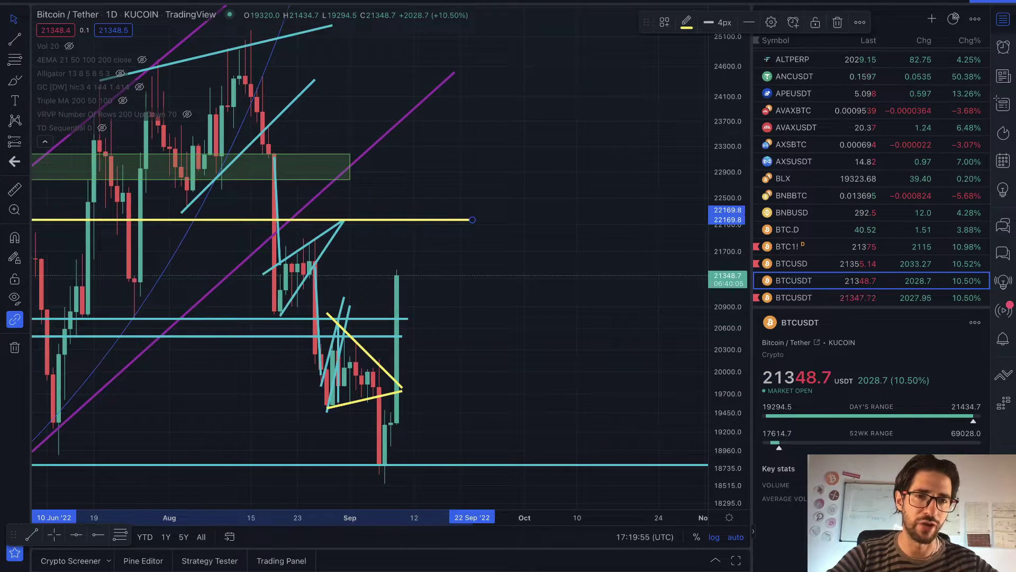
double_click(567, 239)
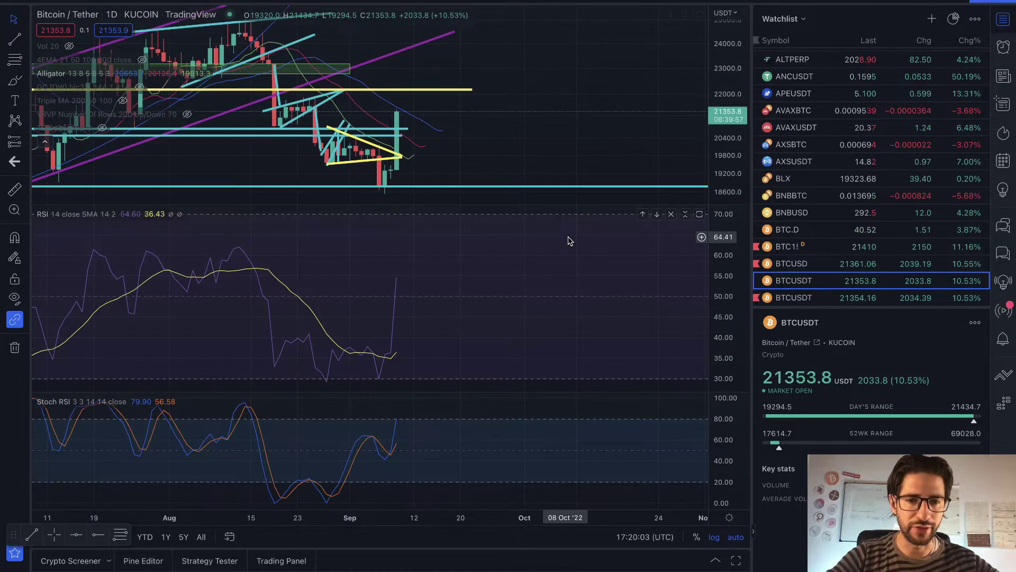
double_click(482, 149)
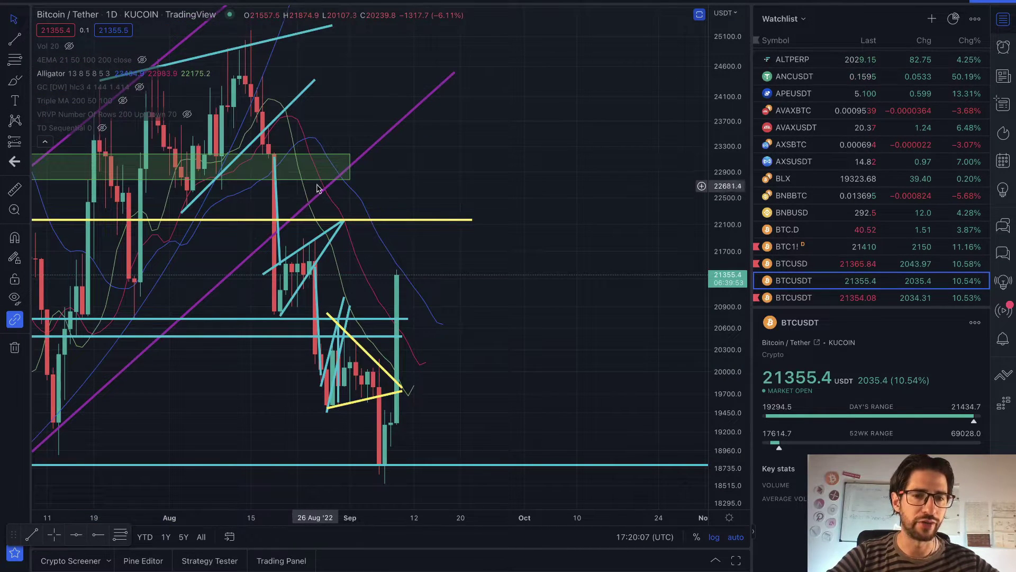
scroll(479, 234, "down", 2)
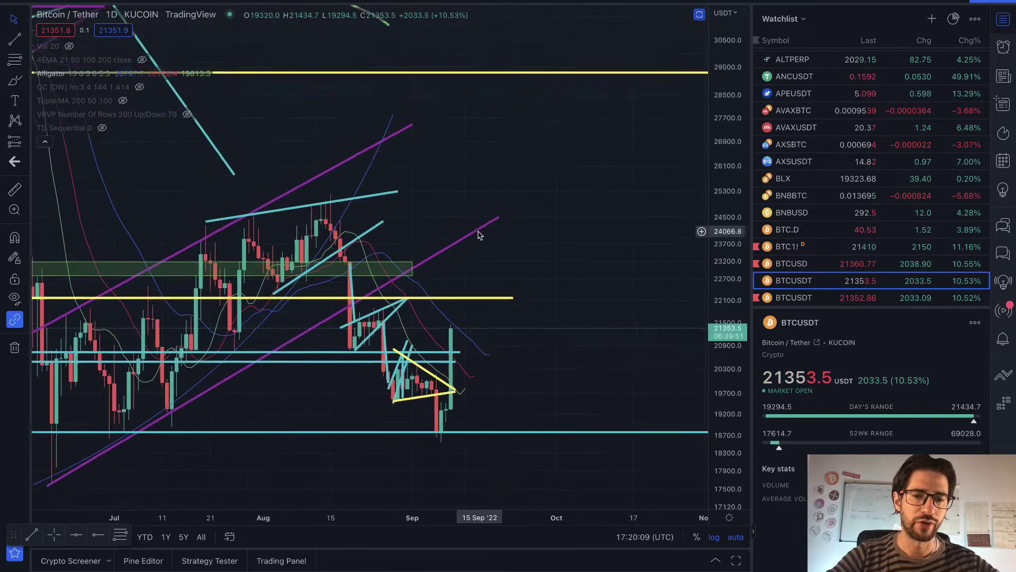
scroll(479, 234, "down", 1)
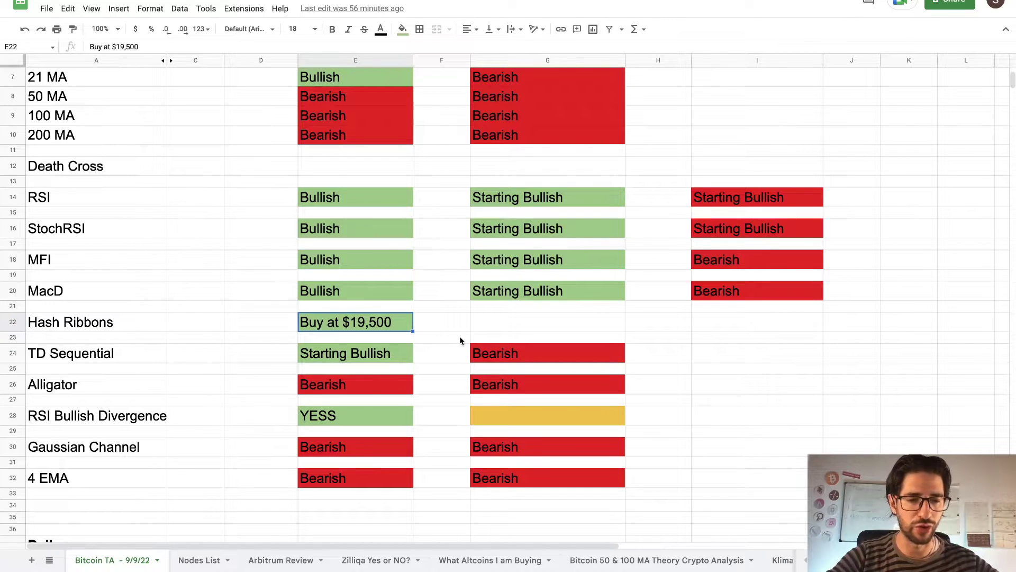
Review the daily Alligator and RSI Bullish Divergence ratings in Google Sheets, and switch back to the BTCUSDT chart in TradingView.
left_click(382, 390)
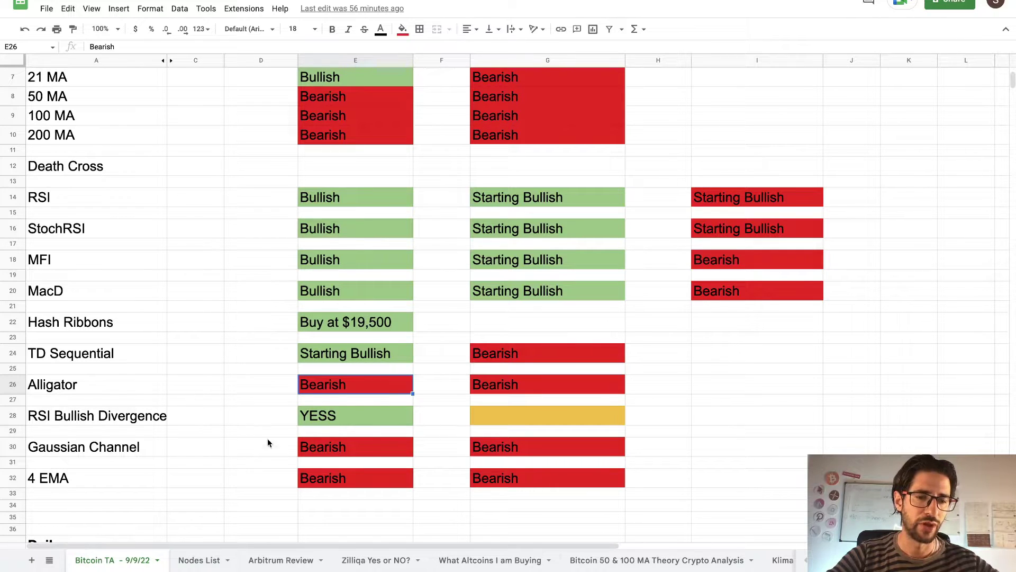
left_click(372, 416)
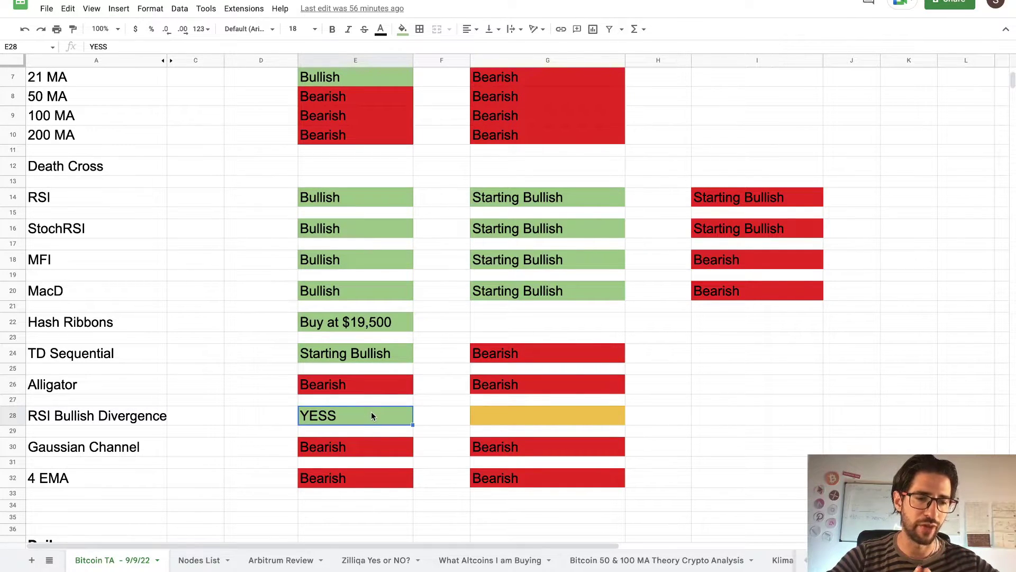
key("alt+Tab")
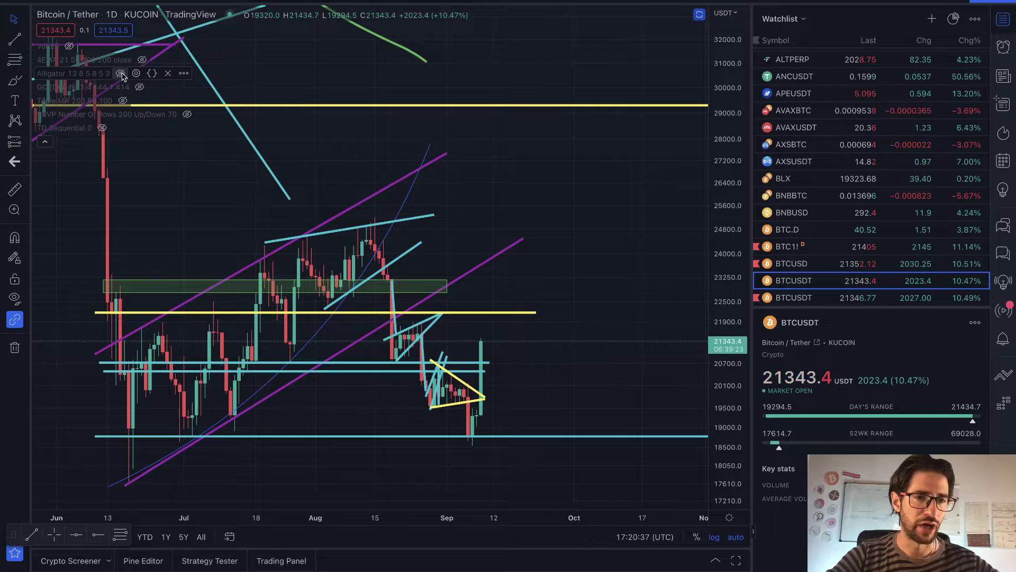
Restore the indicator panes, switch to the Binance BTCUSDT chart, and compare the divergence lines in the enlarged RSI and price panes.
double_click(566, 239)
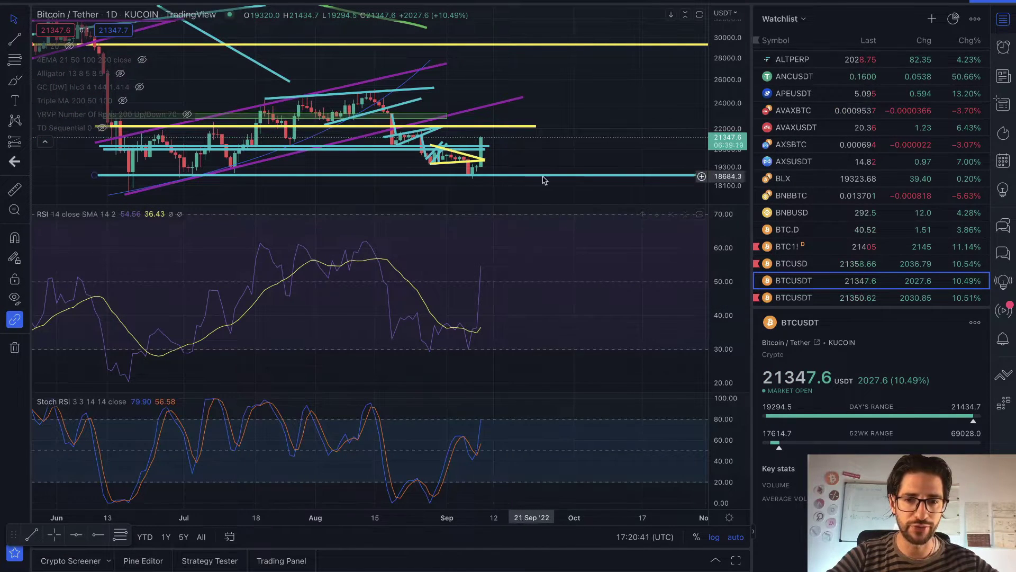
key("Down")
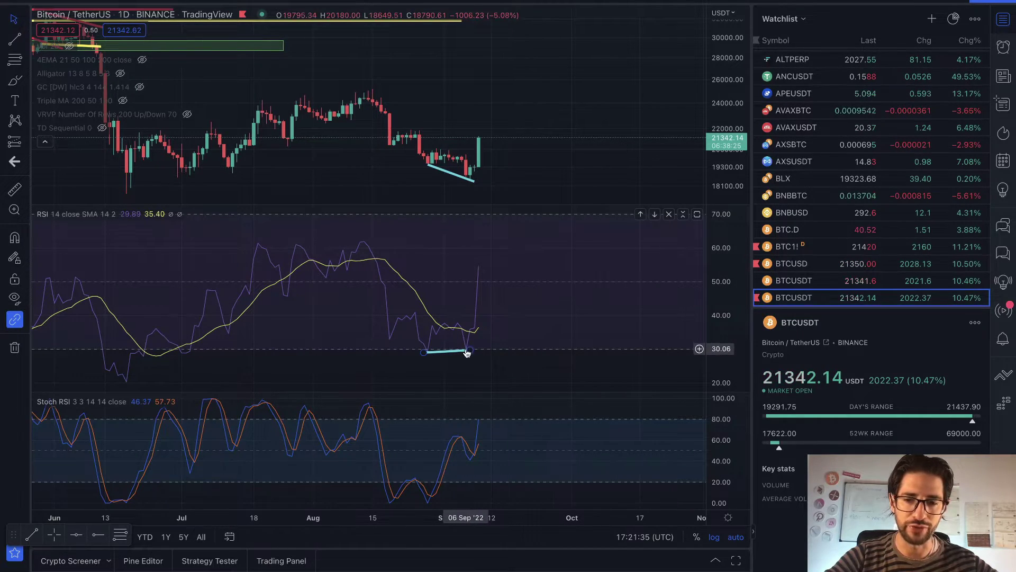
double_click(498, 369)
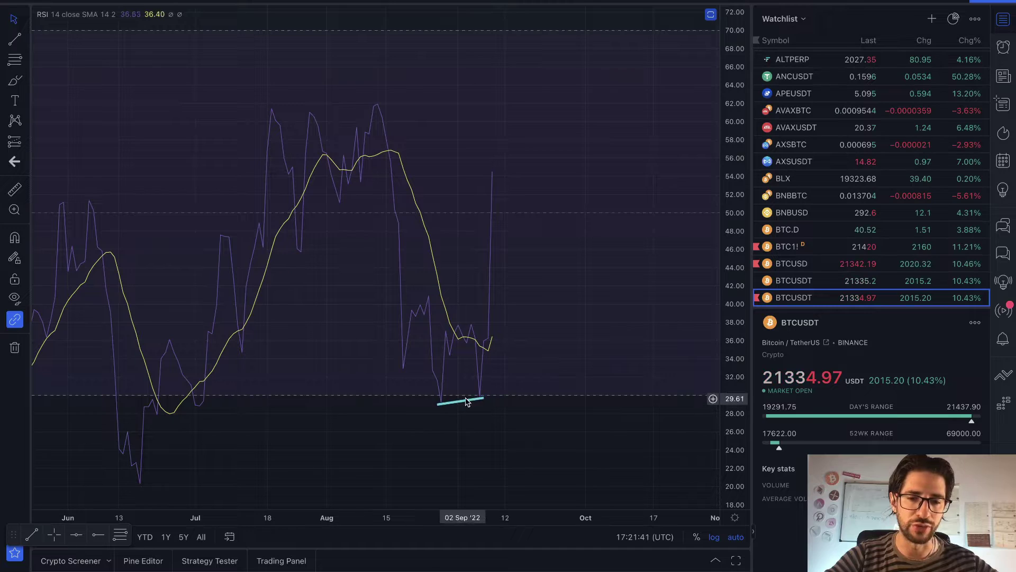
double_click(516, 415)
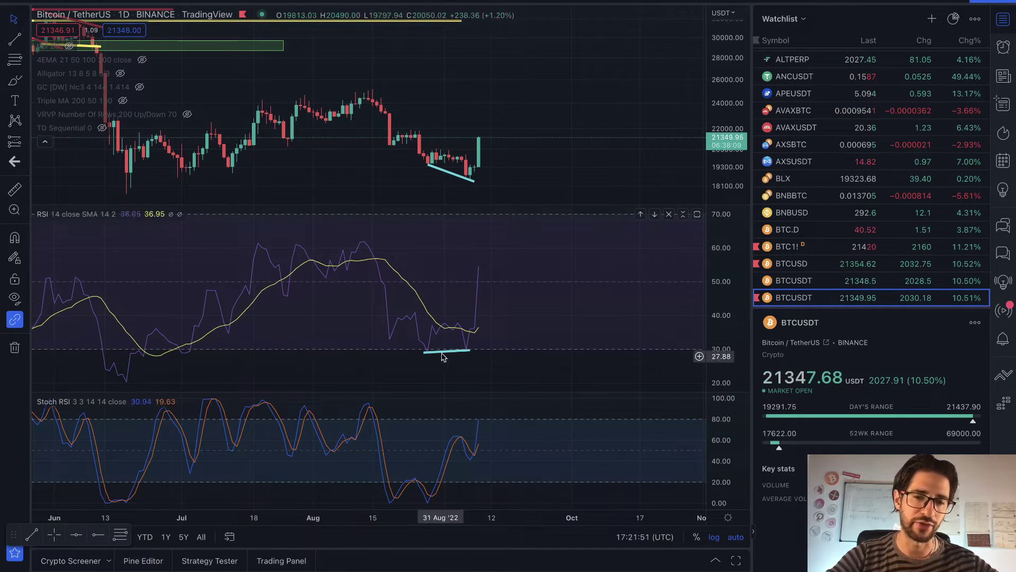
double_click(566, 169)
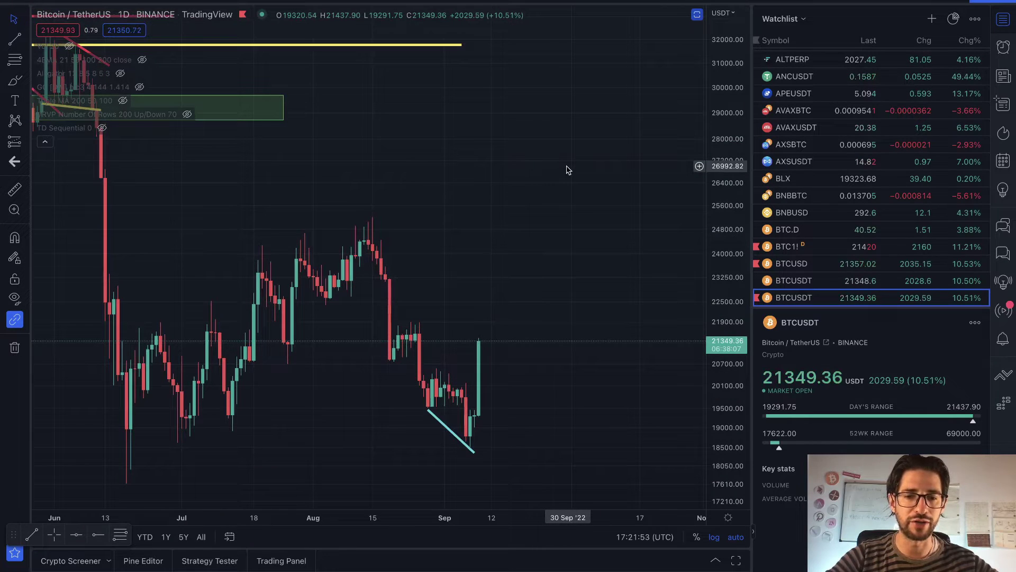
double_click(566, 169)
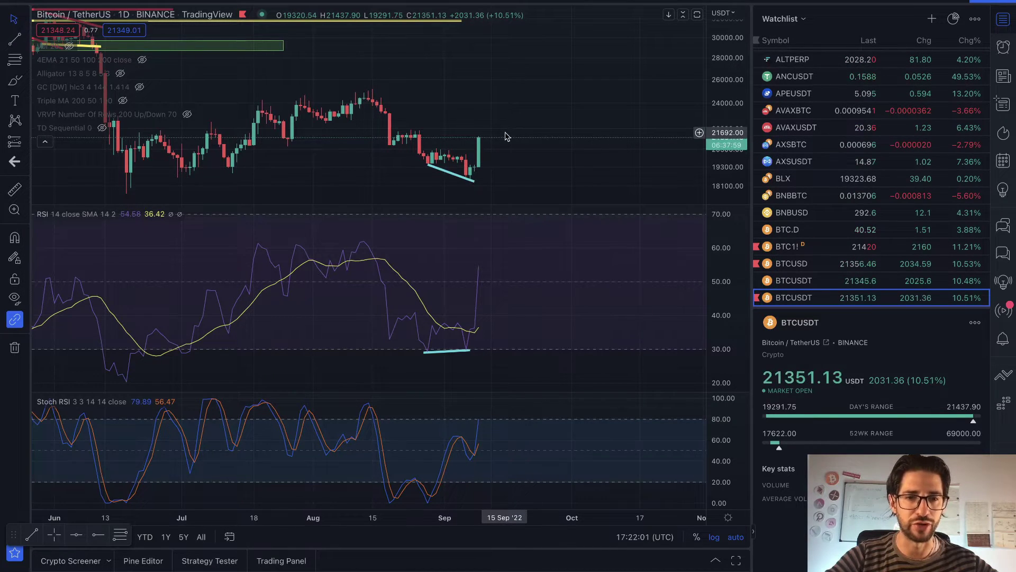
Draw a horizontal trend line across the price pane at about 21,500 USDT, from 11 June to early October.
key("alt+t")
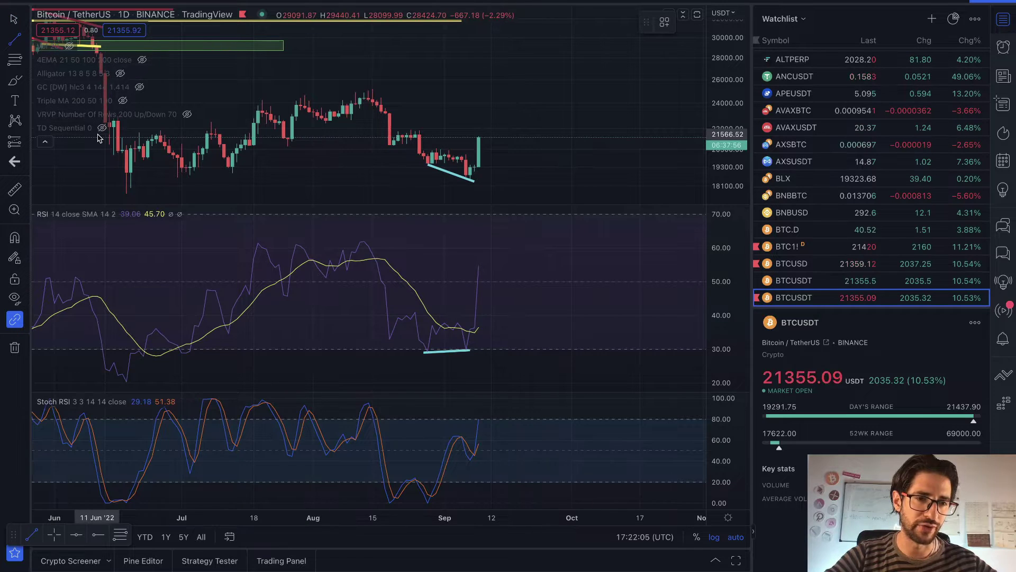
left_click(97, 137)
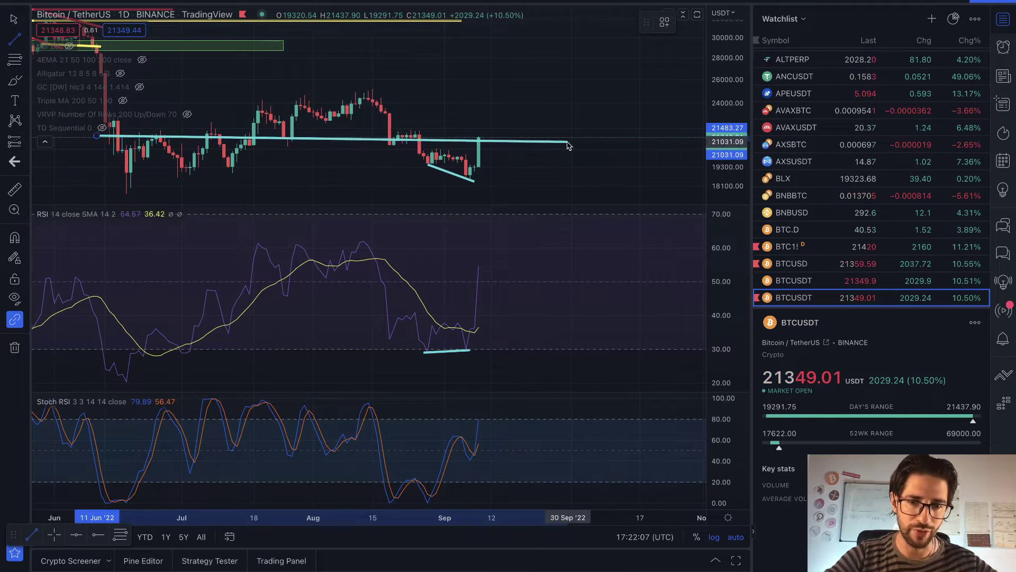
left_click(584, 149)
left_click(594, 175)
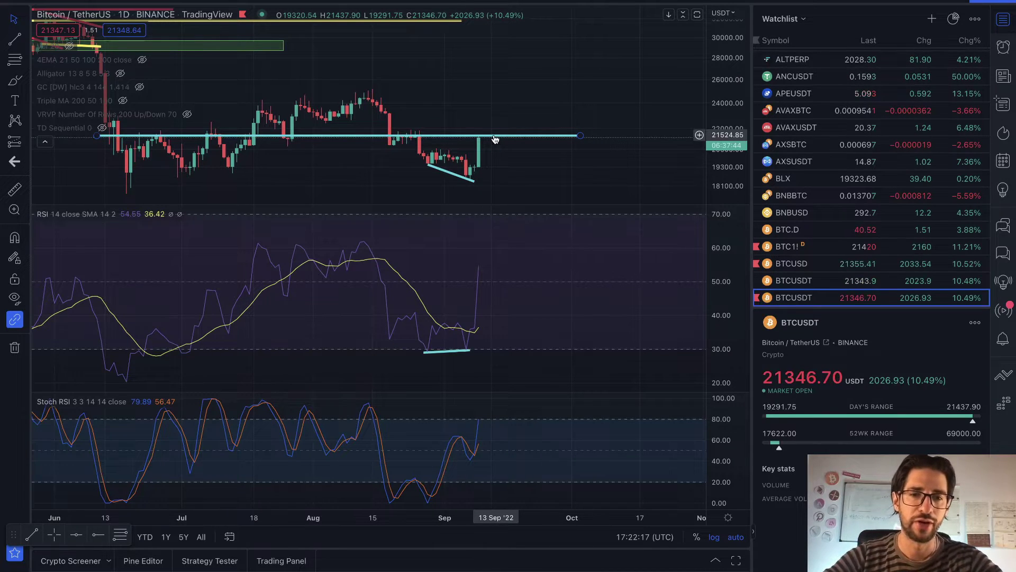
scroll(538, 171, "down", 3)
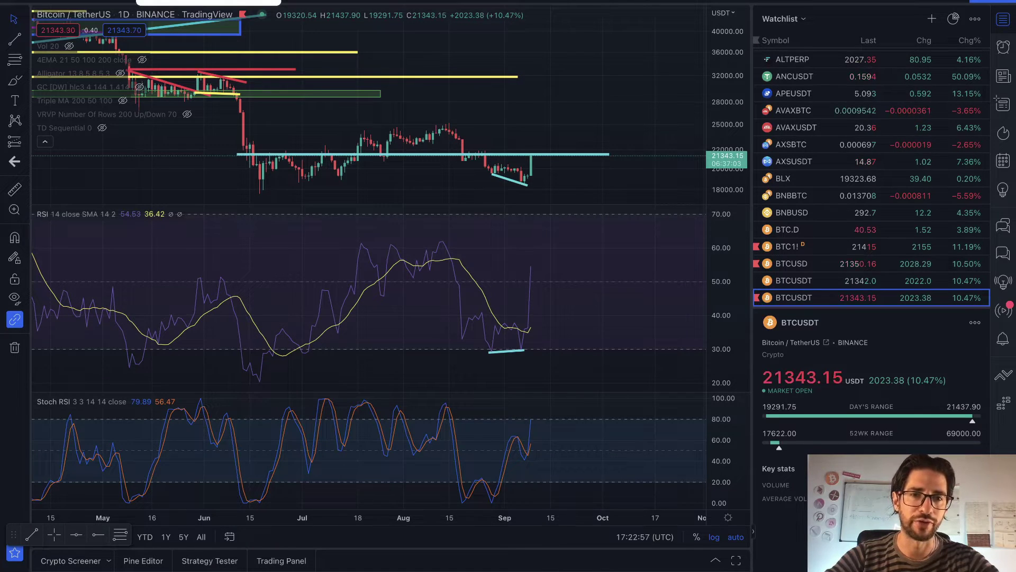
Switch to Google Sheets and review the Daily notes on MA and VRVP resistance, Hash Ribbons and RSI Bullish Divergence with their colour ratings.
key("alt+Tab")
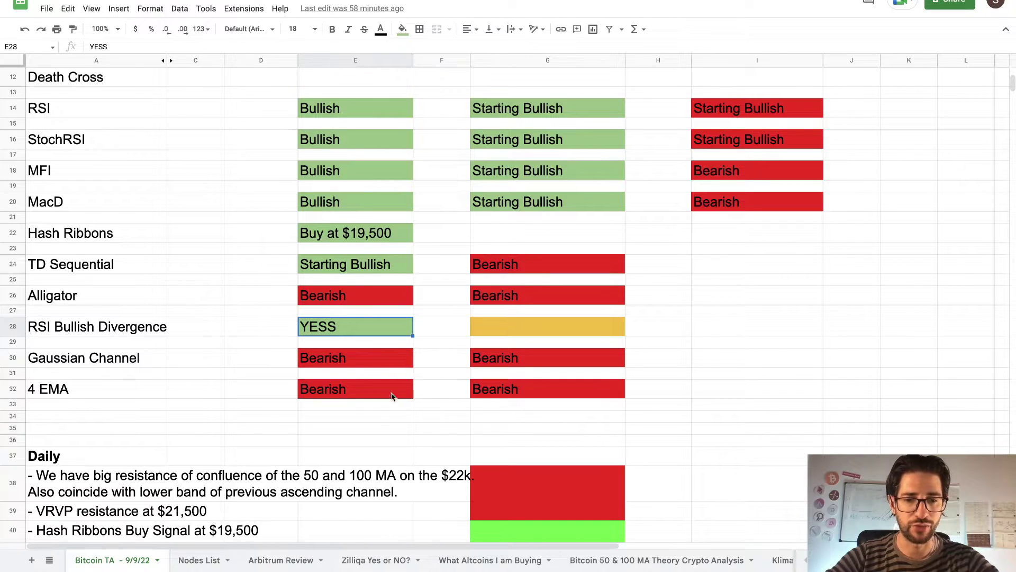
scroll(437, 361, "down", 5)
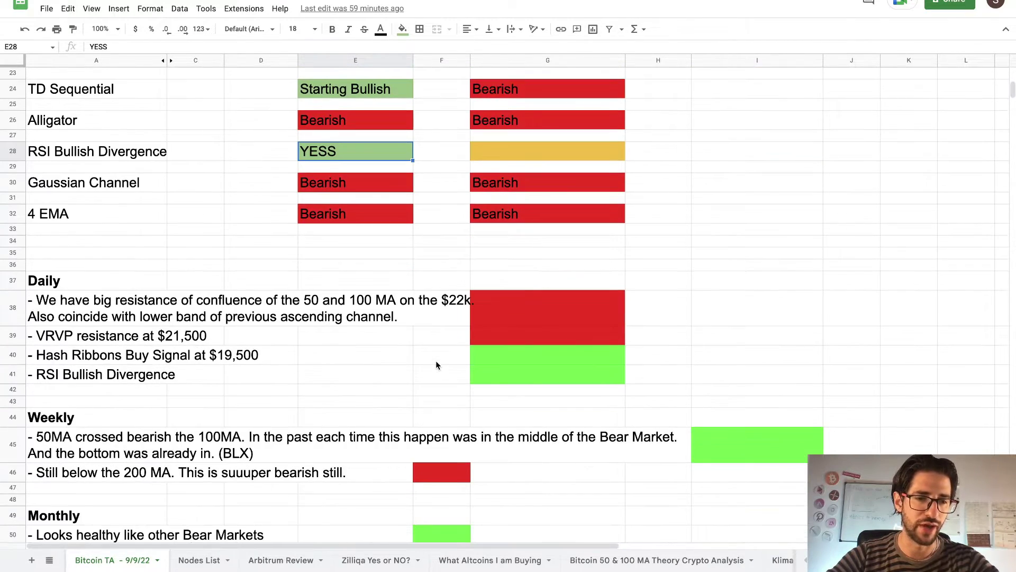
scroll(438, 355, "down", 1)
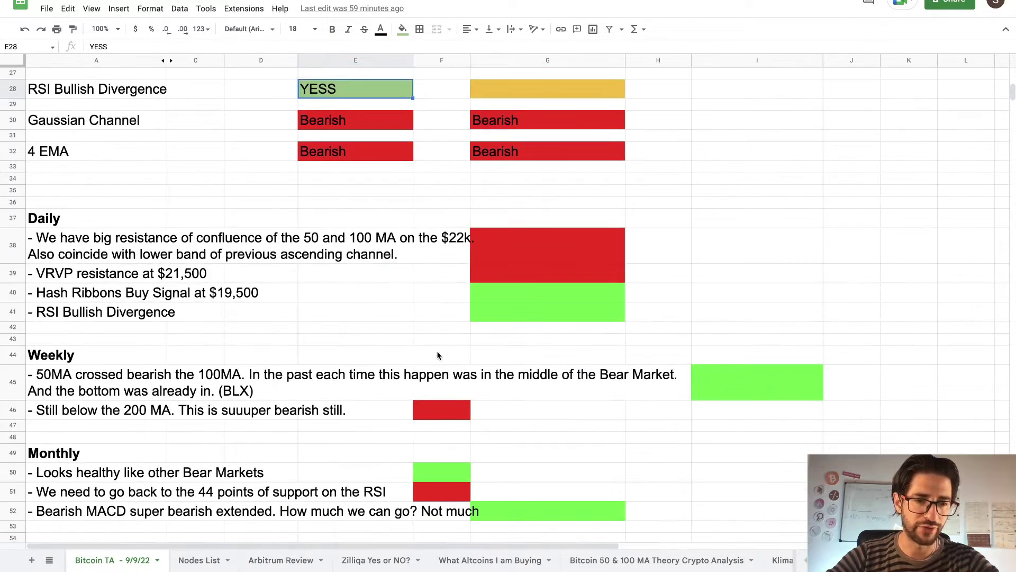
left_click(48, 255)
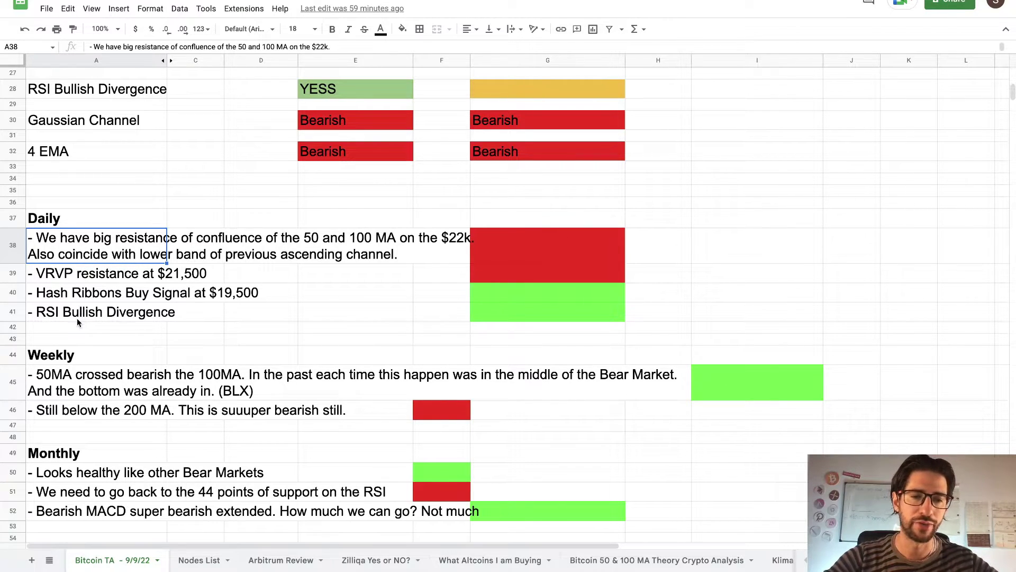
left_click(516, 253)
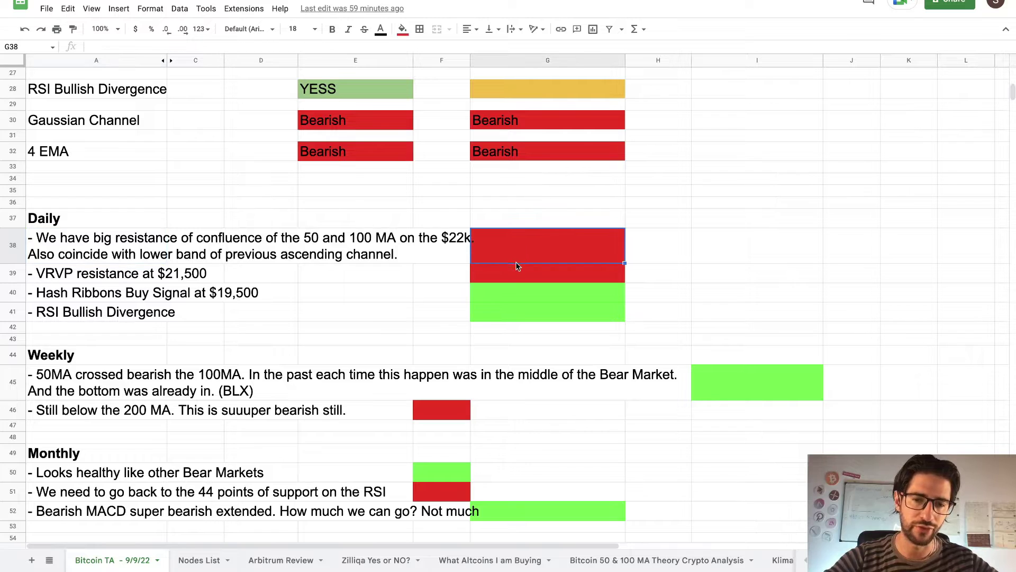
left_click(522, 300)
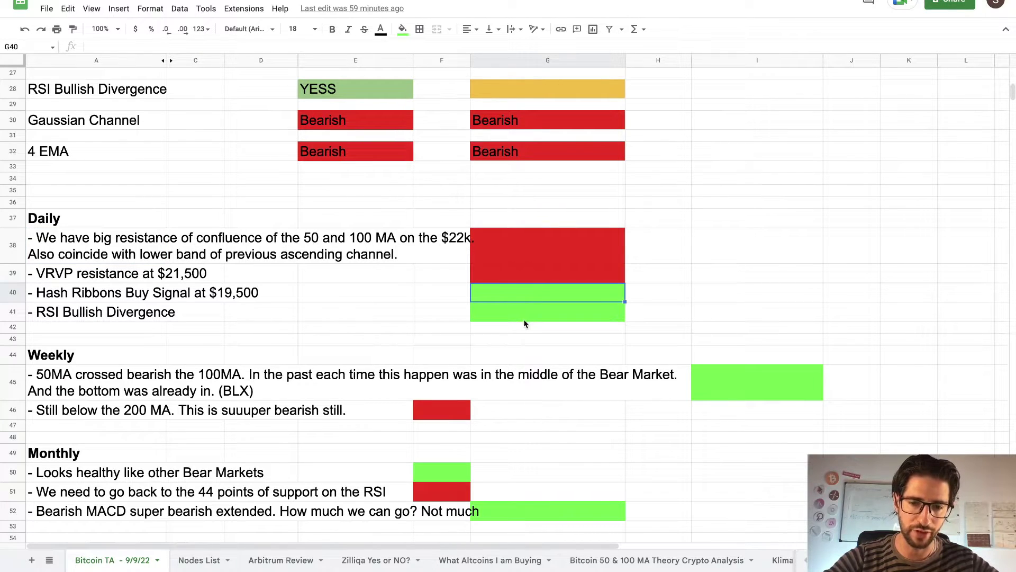
left_click(524, 320)
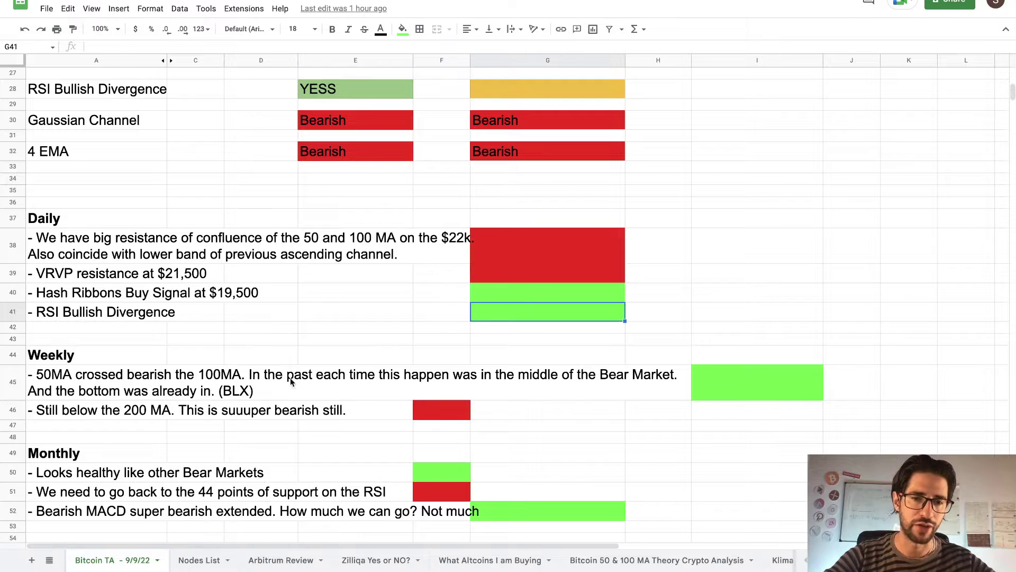
Compare the daily, weekly and monthly indicator ratings with the Daily, Weekly and Monthly notes below them.
scroll(789, 265, "down", 1)
scroll(789, 265, "down", 2)
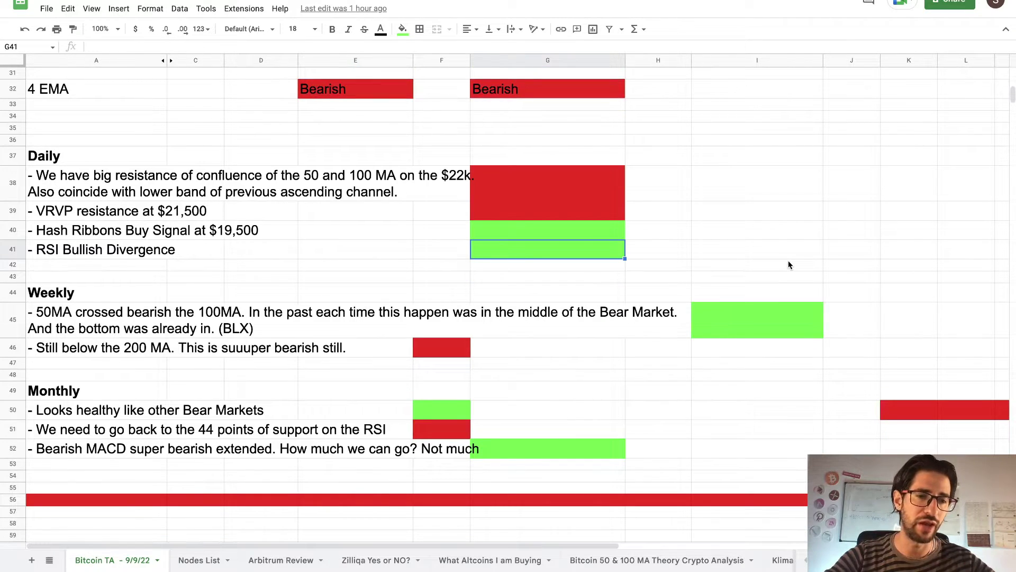
scroll(789, 265, "up", 10)
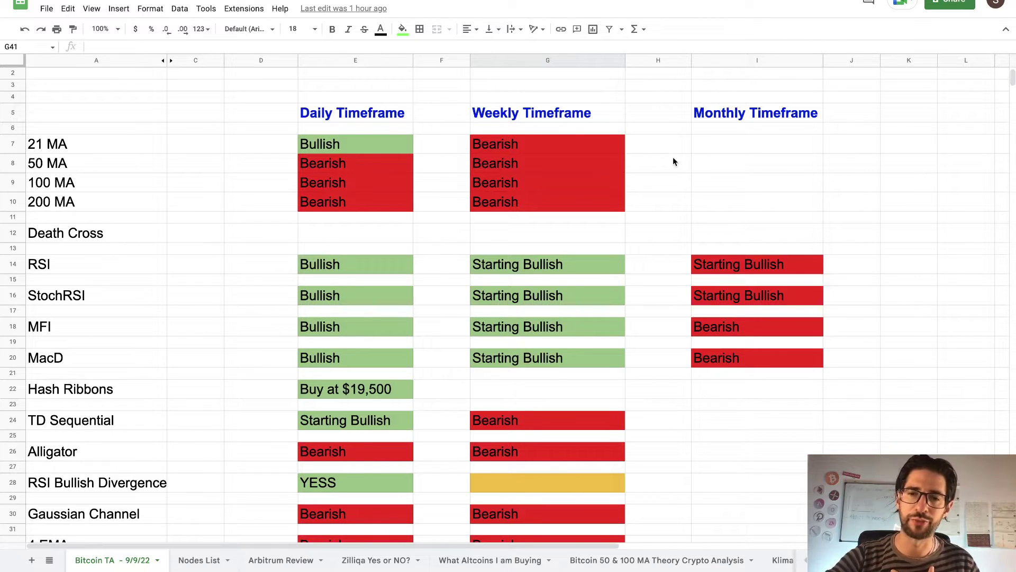
scroll(673, 159, "down", 6)
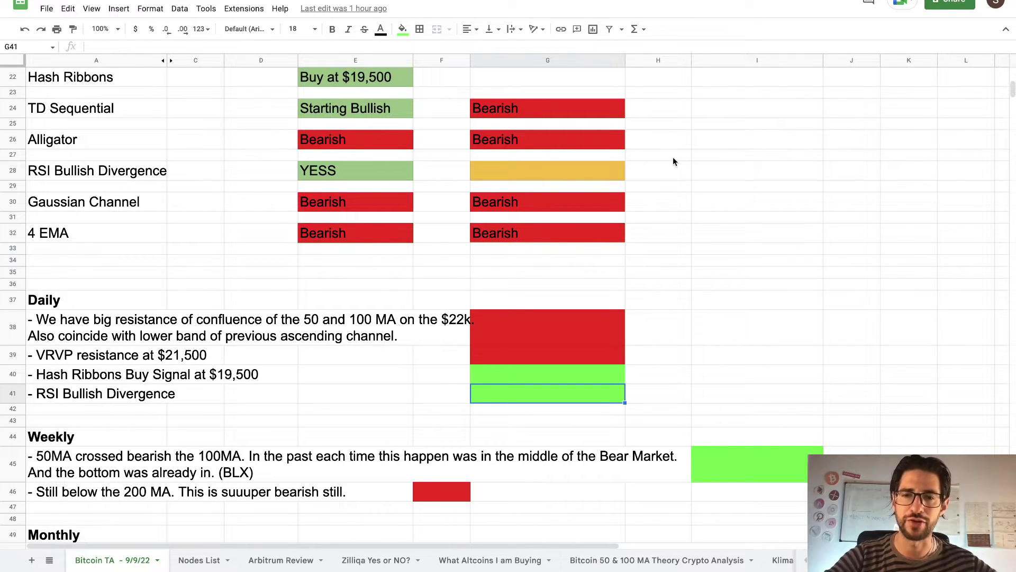
scroll(673, 160, "up", 6)
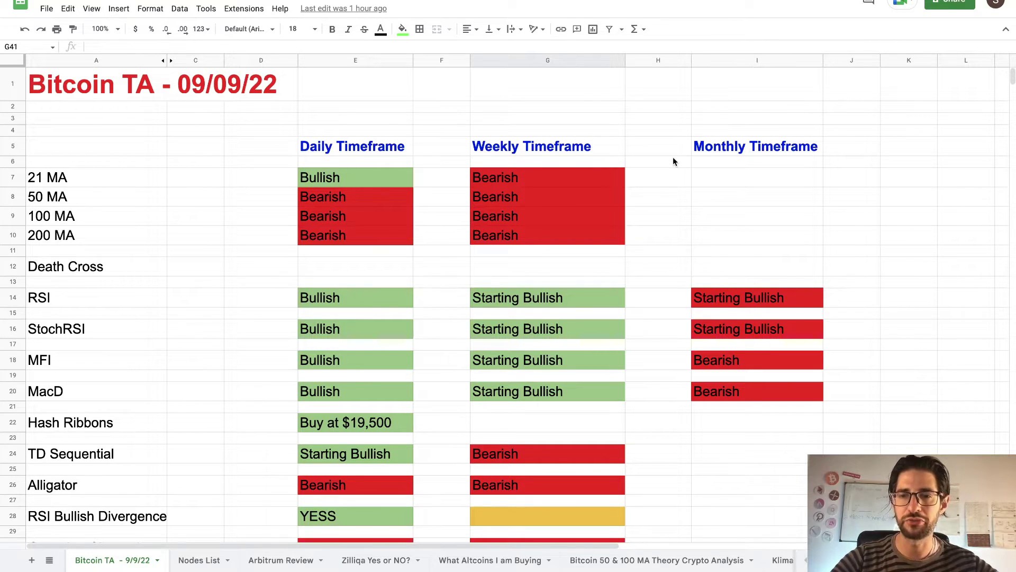
scroll(673, 161, "down", 5)
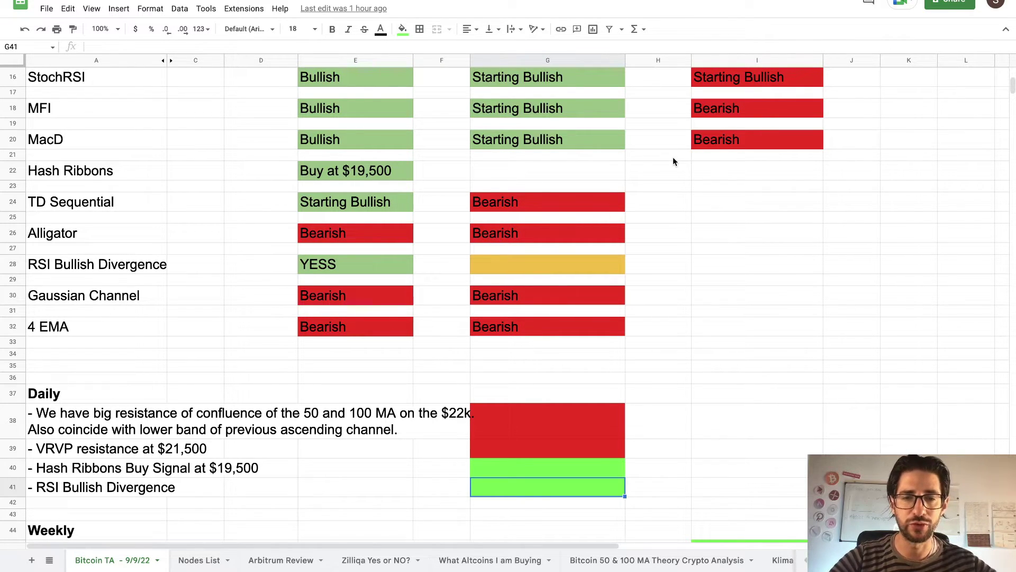
scroll(695, 233, "down", 8)
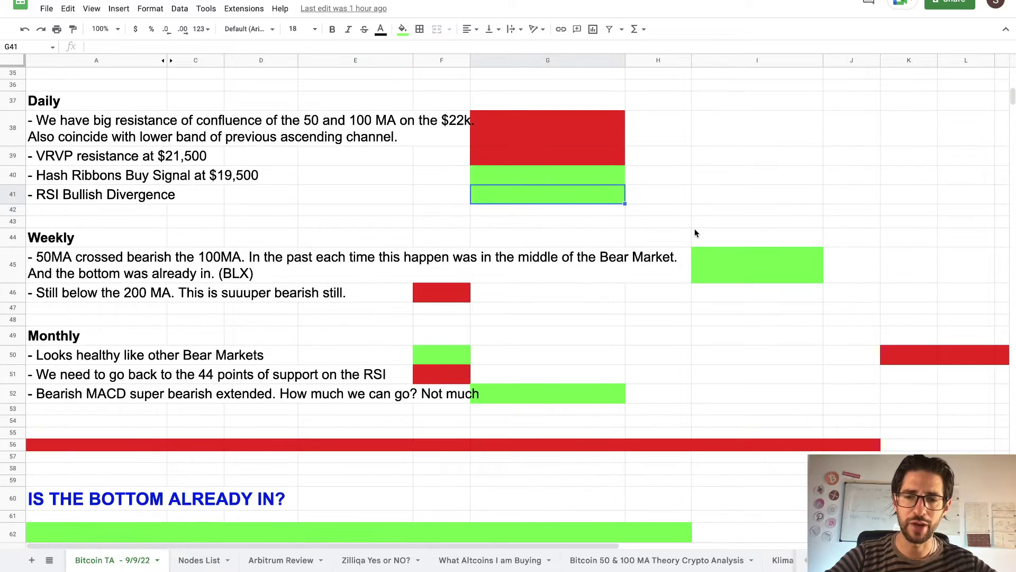
Set the fill colour of A62:H62 to white to reveal the answer under "IS THE BOTTOM ALREADY IN?".
scroll(695, 233, "down", 1)
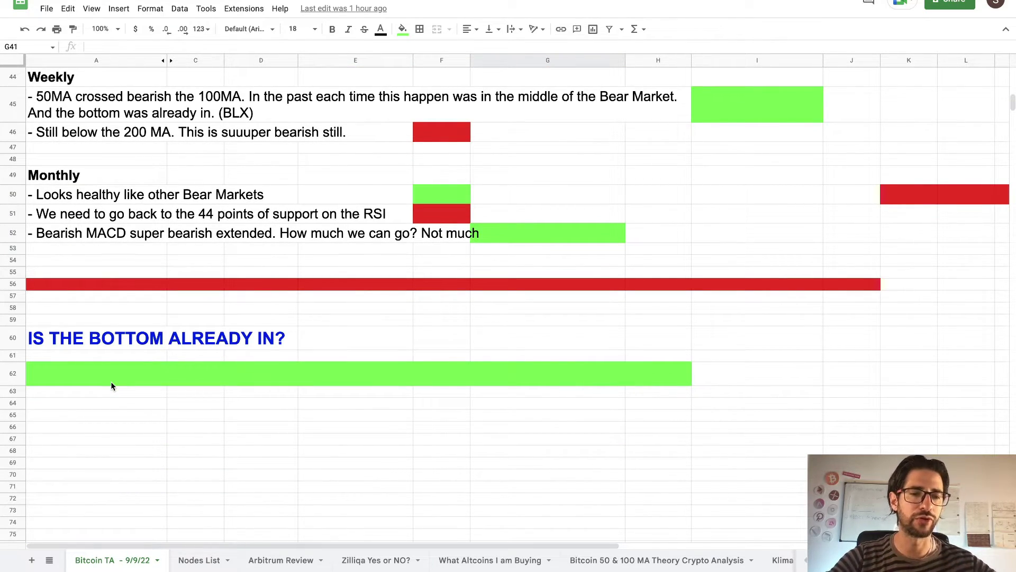
left_click(83, 375)
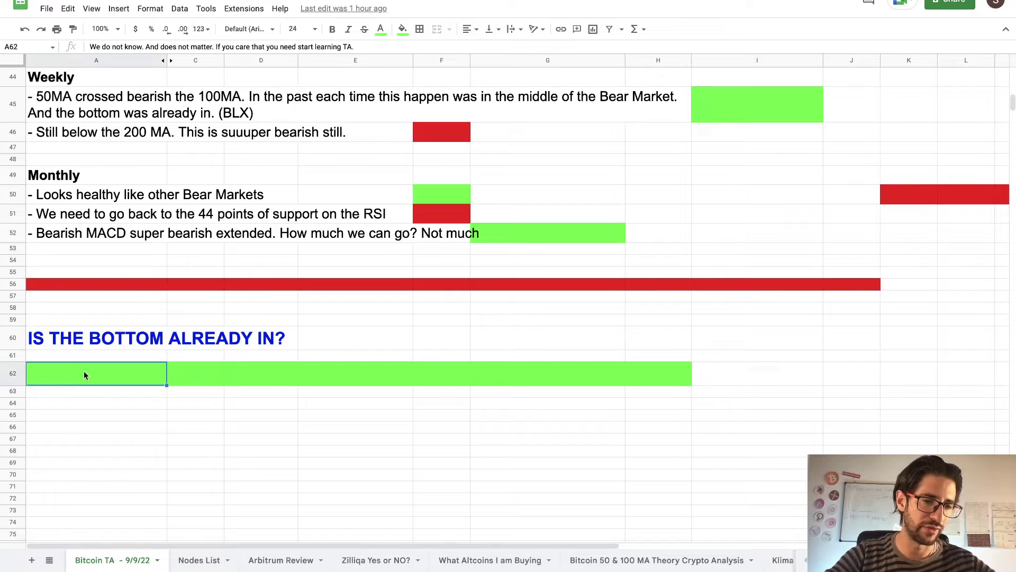
left_click(649, 377, "shift")
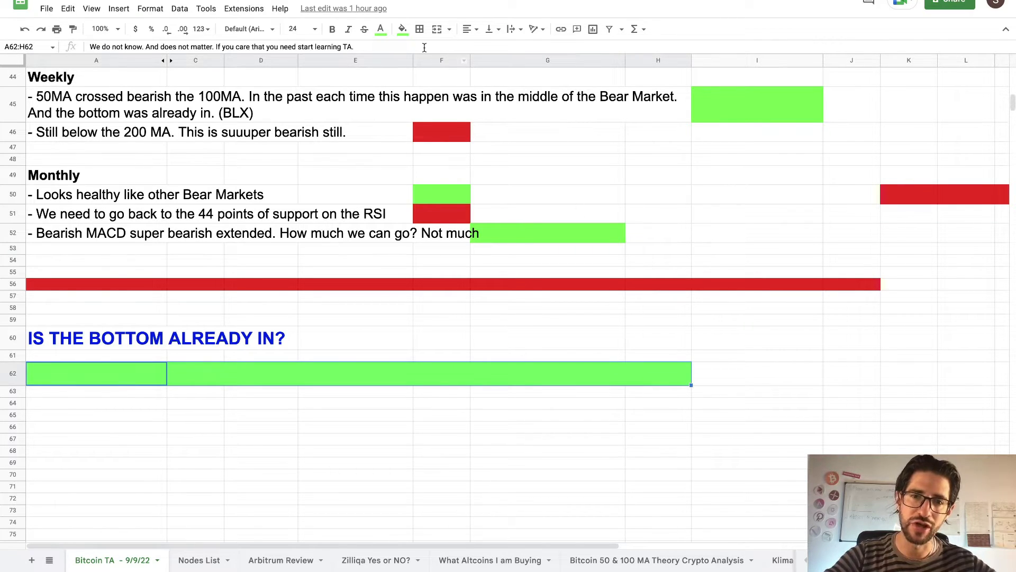
left_click(402, 30)
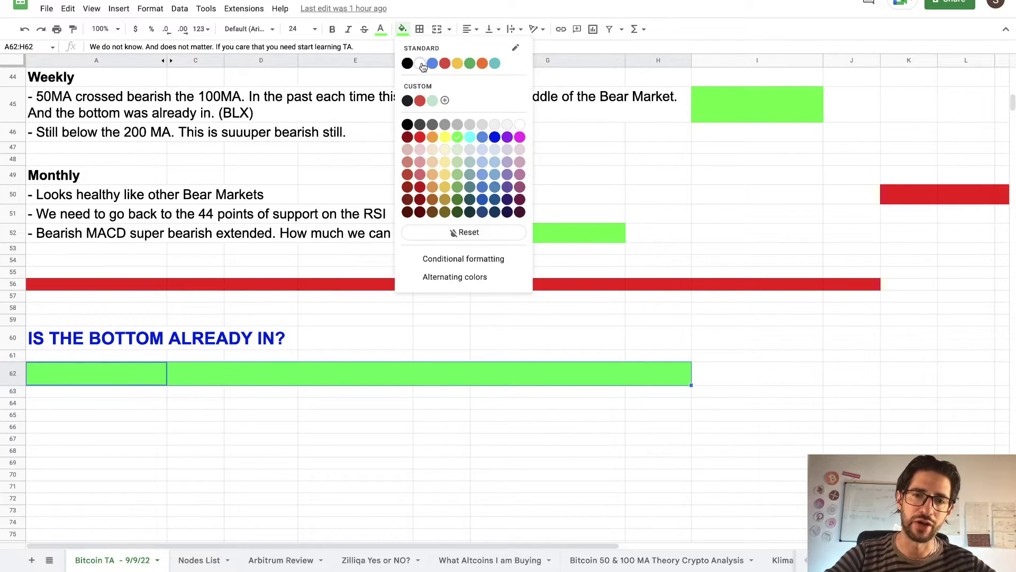
left_click(422, 64)
left_click(517, 417)
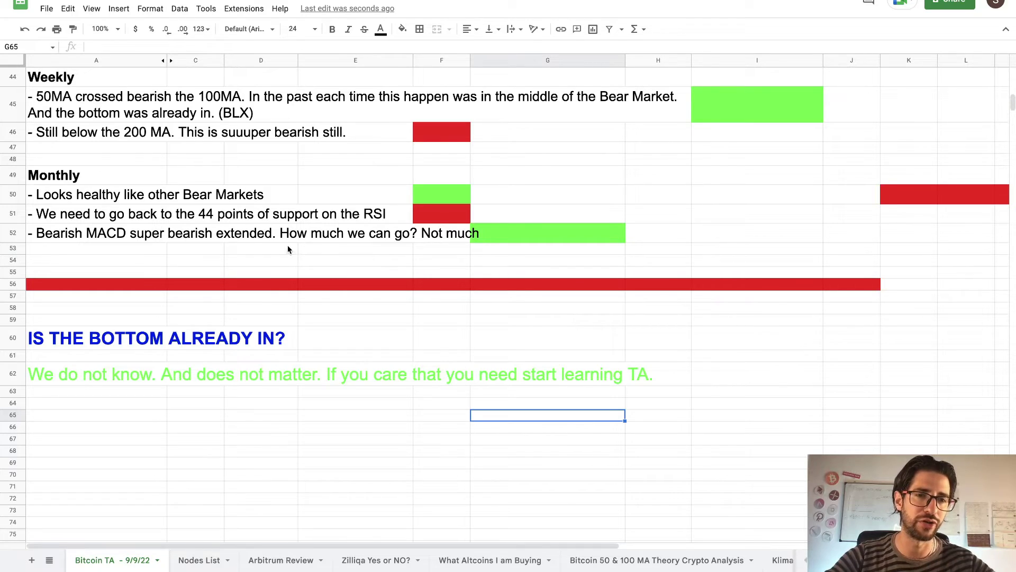
Review the sheet's notes, closing answer and timeframe ratings once more, and glance at the Twitter profile before returning to the sheet.
scroll(381, 226, "up", 8)
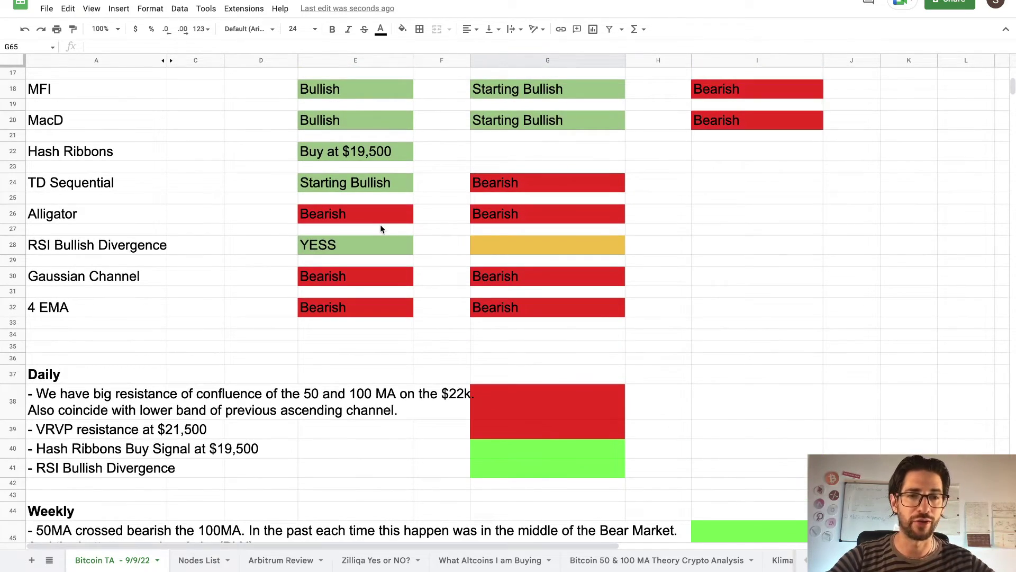
scroll(381, 228, "up", 5)
scroll(381, 229, "down", 10)
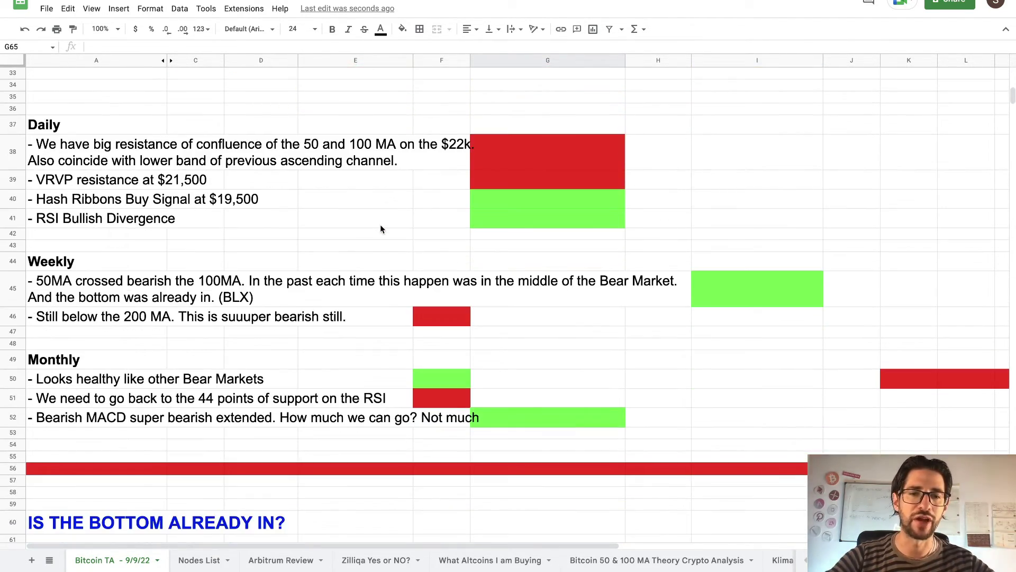
scroll(381, 229, "down", 5)
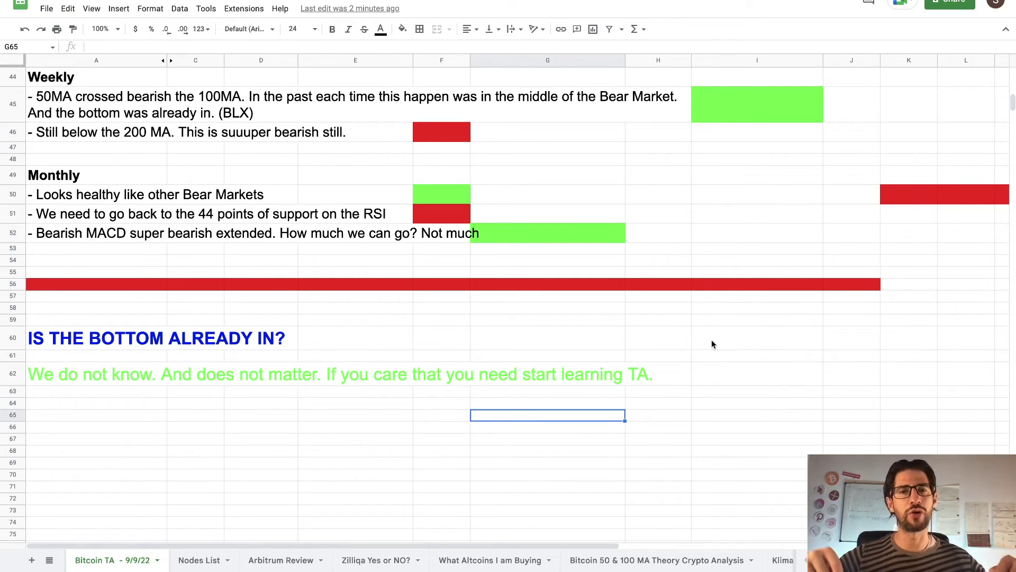
scroll(711, 339, "up", 15)
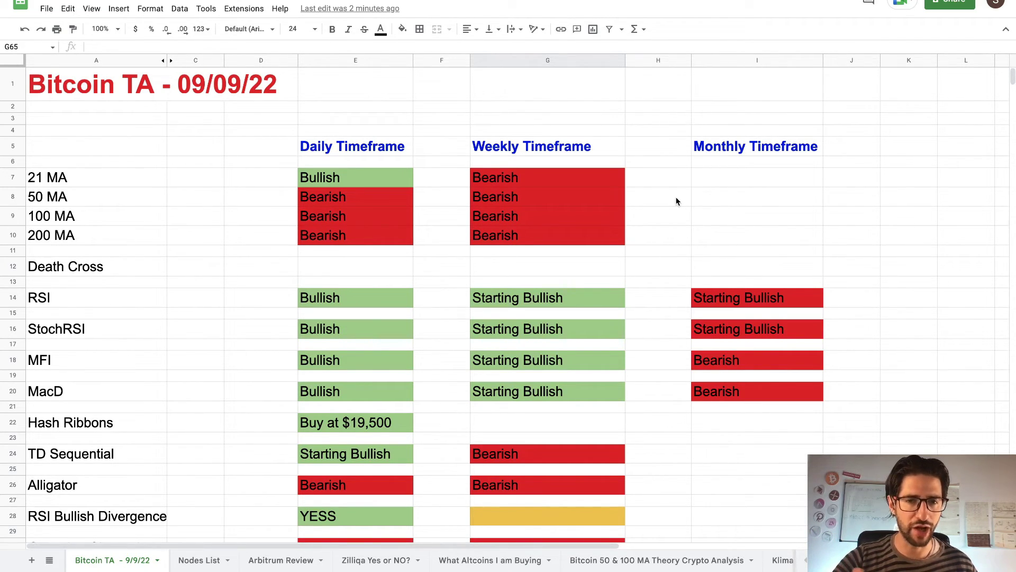
scroll(677, 202, "down", 2)
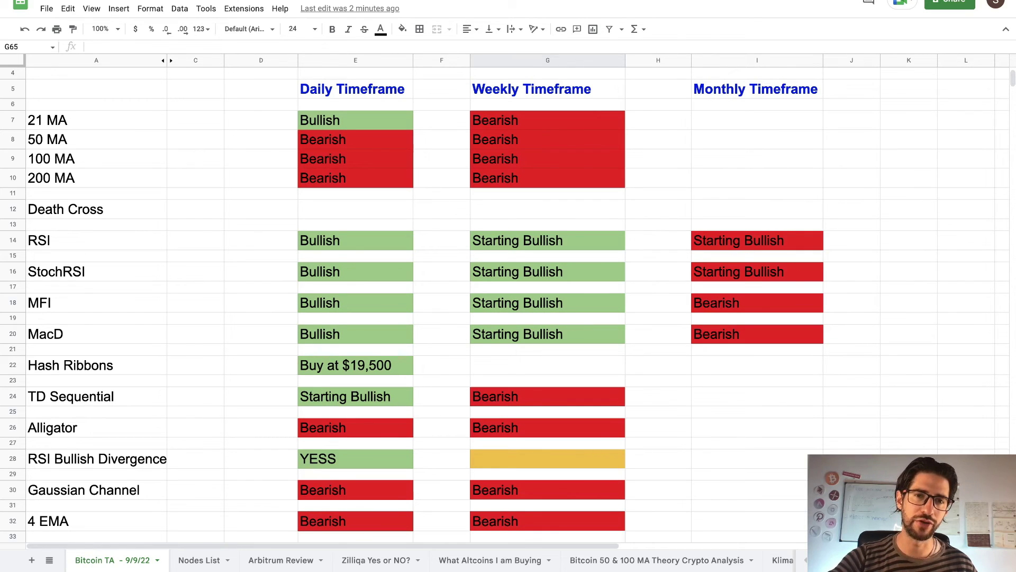
key("ctrl+Tab")
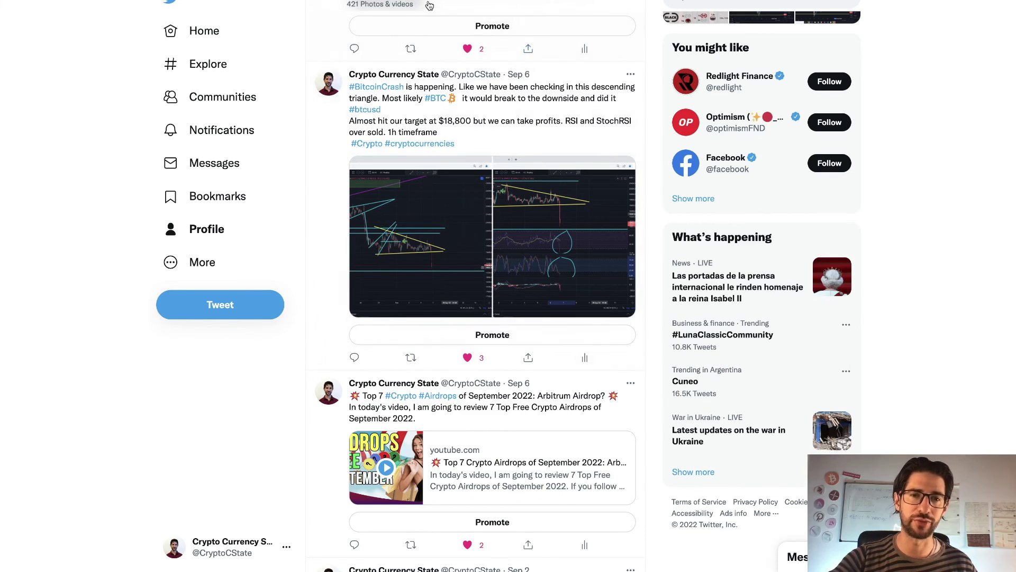
key("ctrl+shift+Tab")
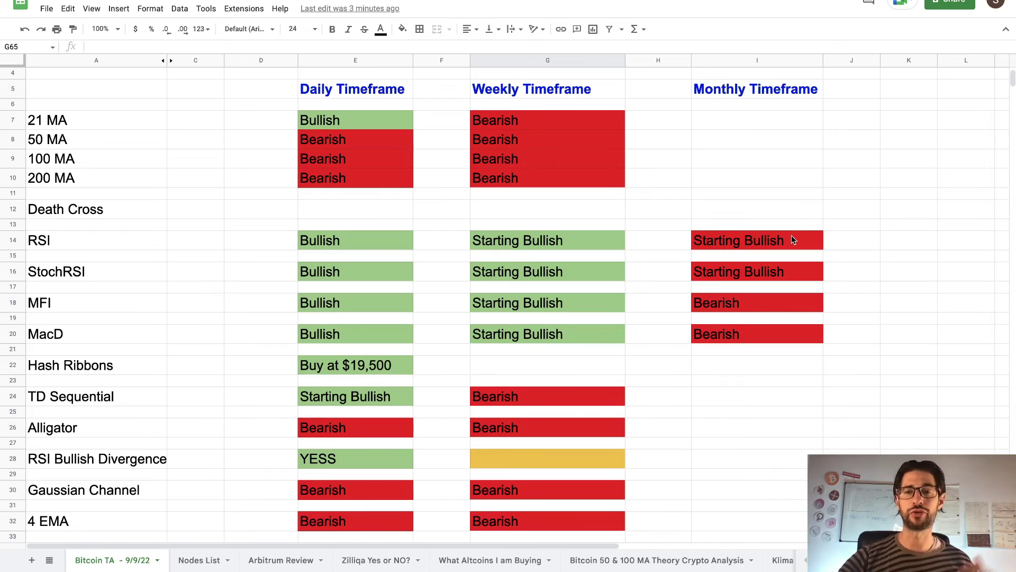